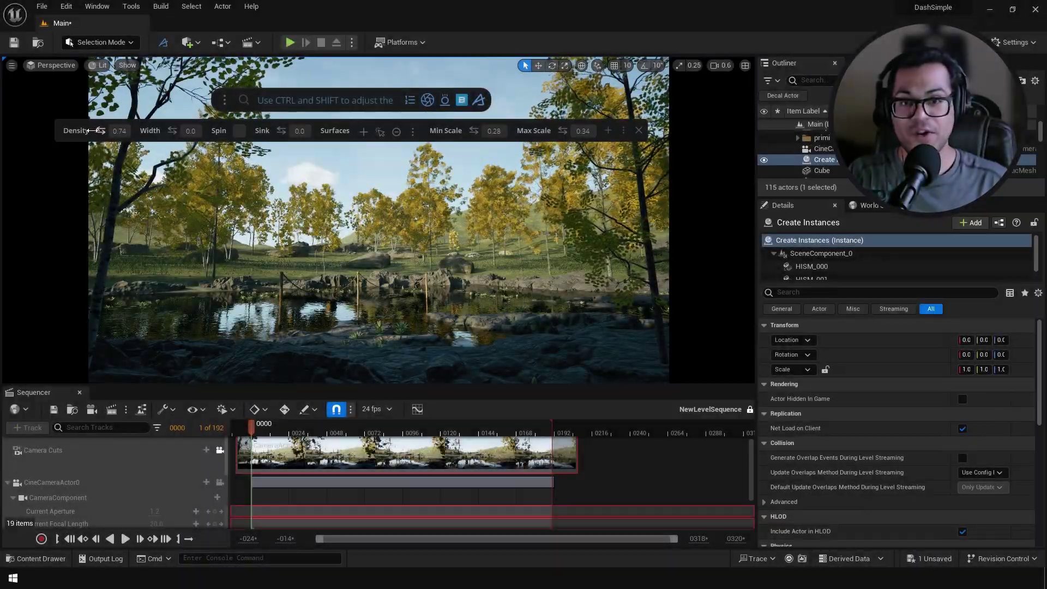
left_click_drag(98, 133, 120, 133)
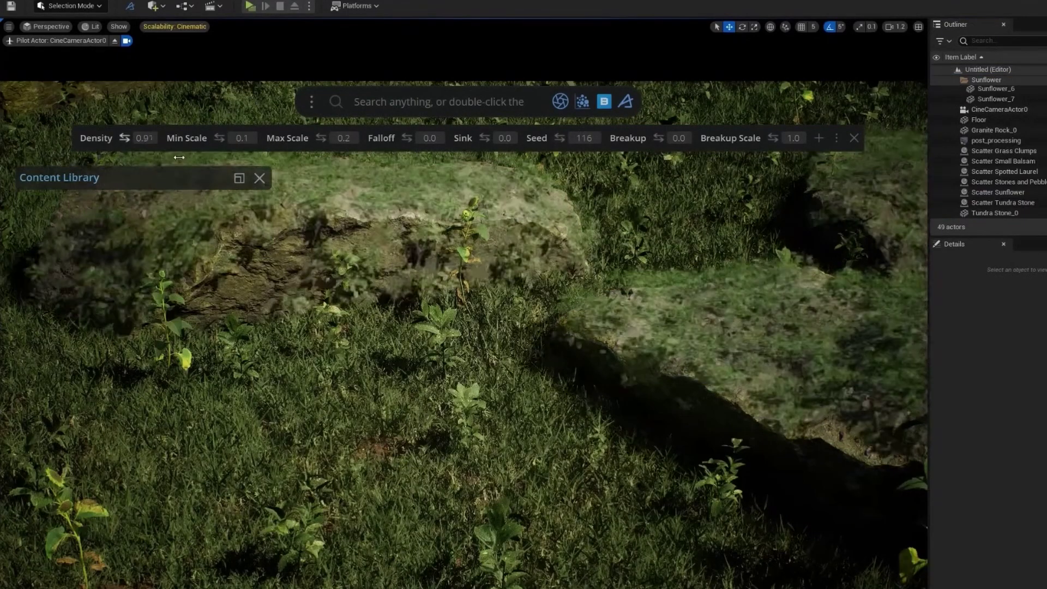
left_click_drag(407, 138, 440, 147)
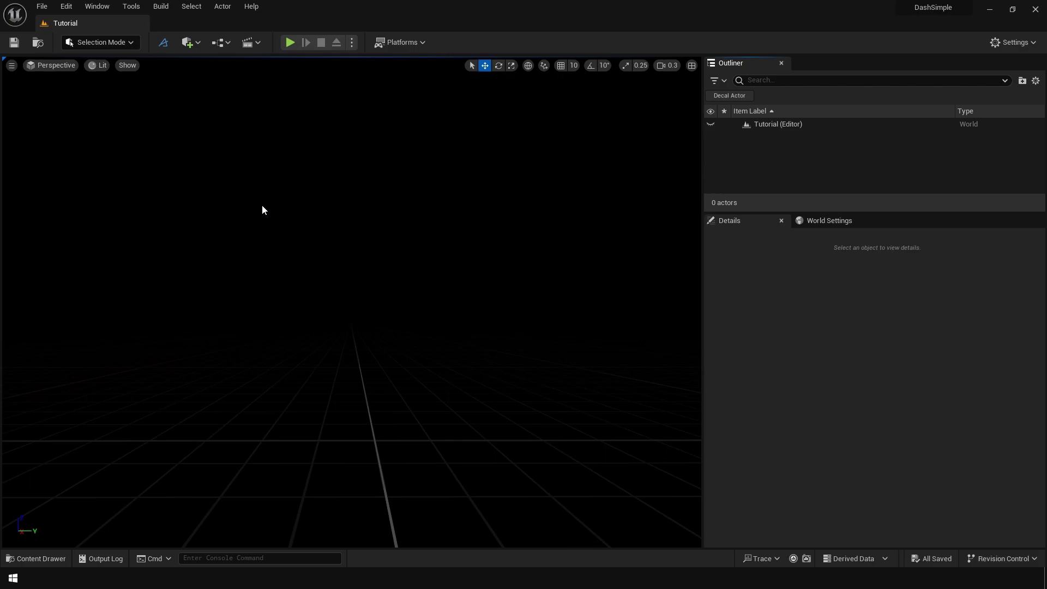
Add a Directional Light to the empty level and set its mobility to Movable.
left_click(193, 44)
mouse_move(266, 143)
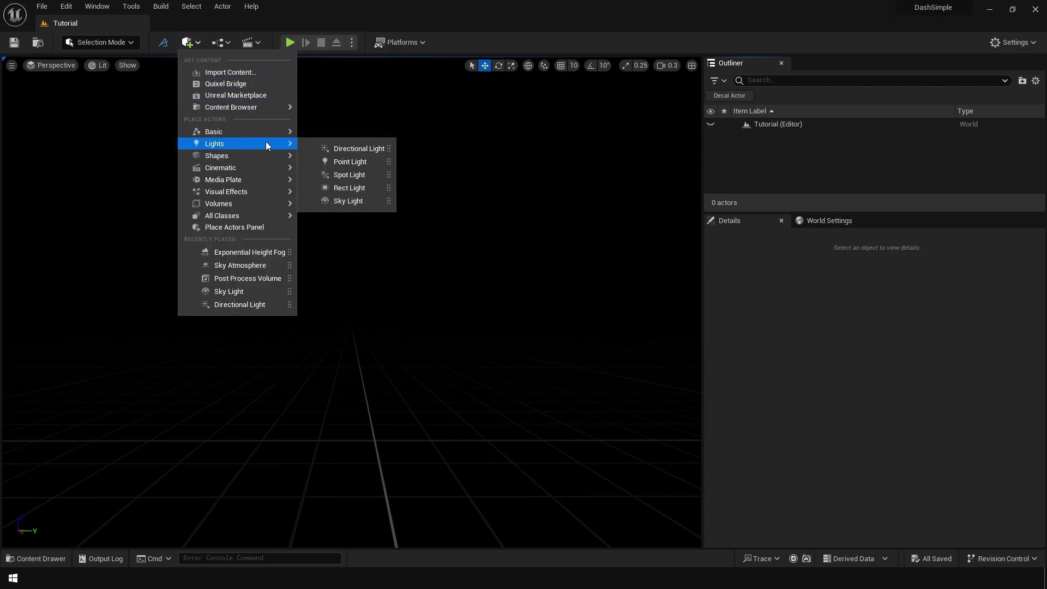
left_click(334, 146)
left_click(1008, 396)
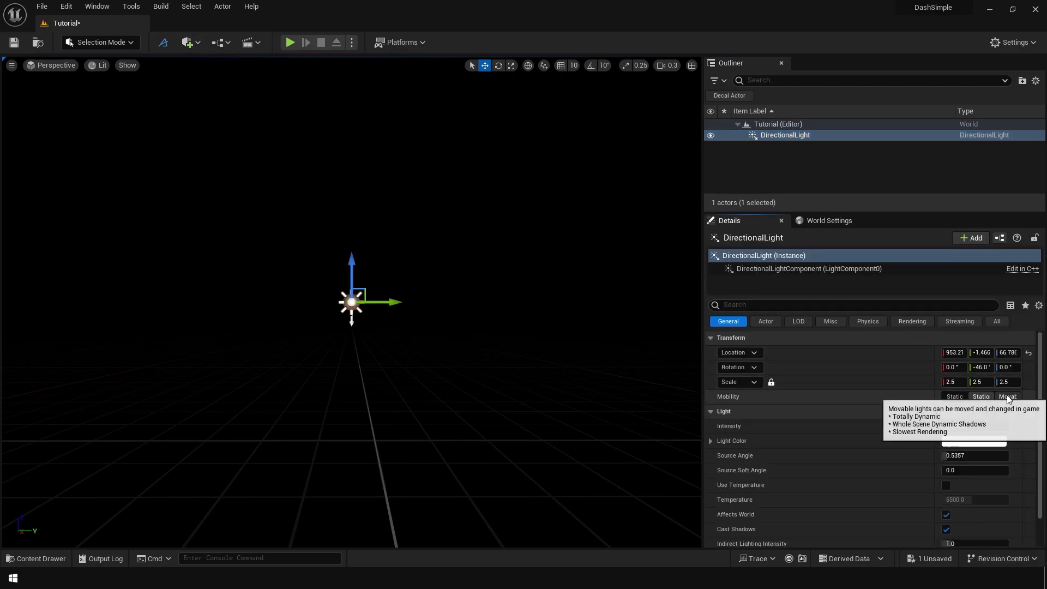
Add a Sky Light with Movable mobility and enable Real Time Capture on it.
left_click(191, 44)
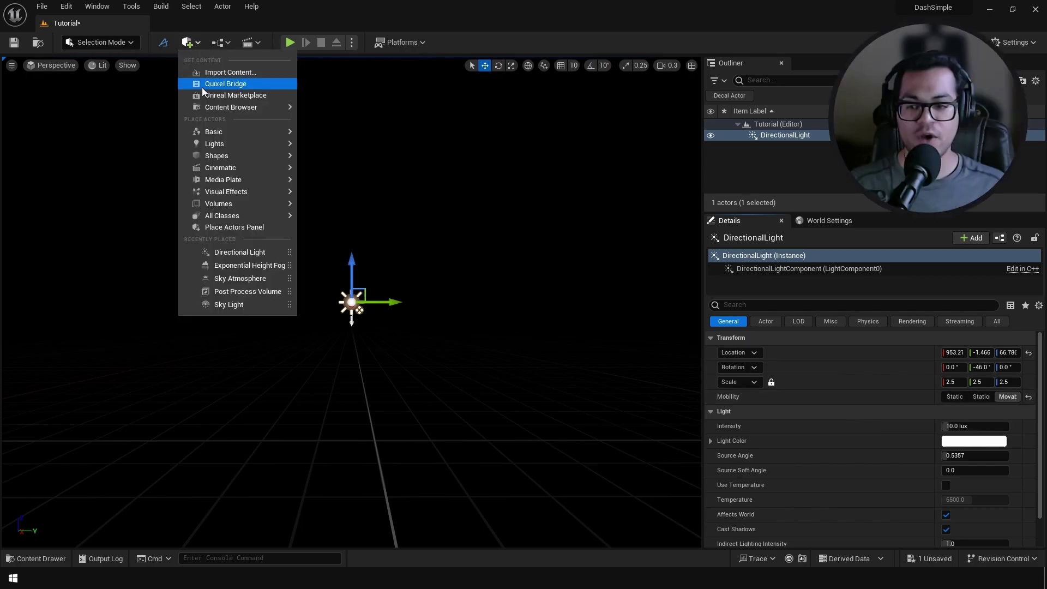
mouse_move(234, 143)
left_click(355, 202)
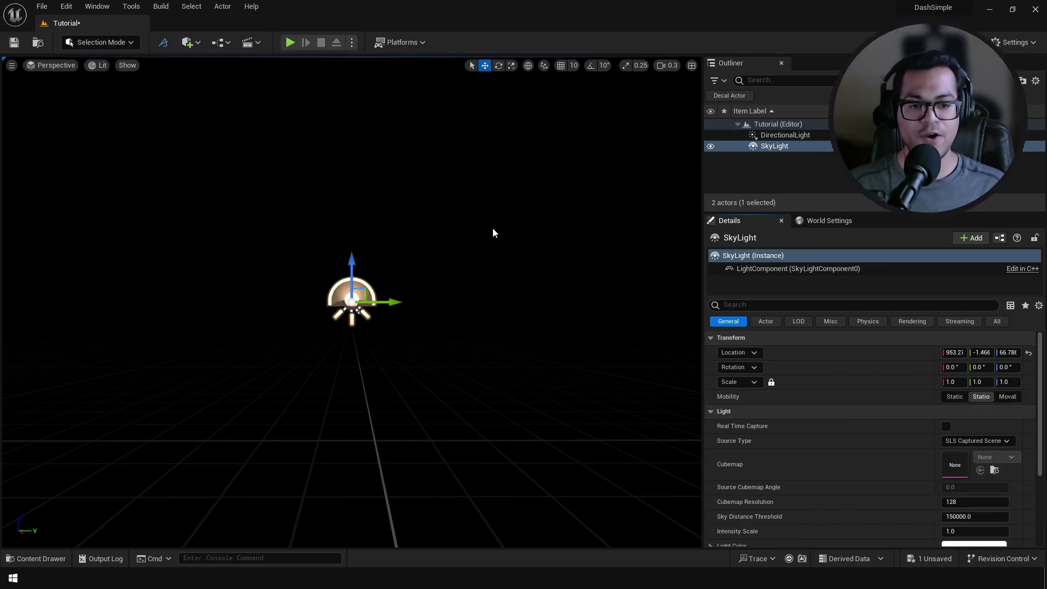
left_click(1006, 397)
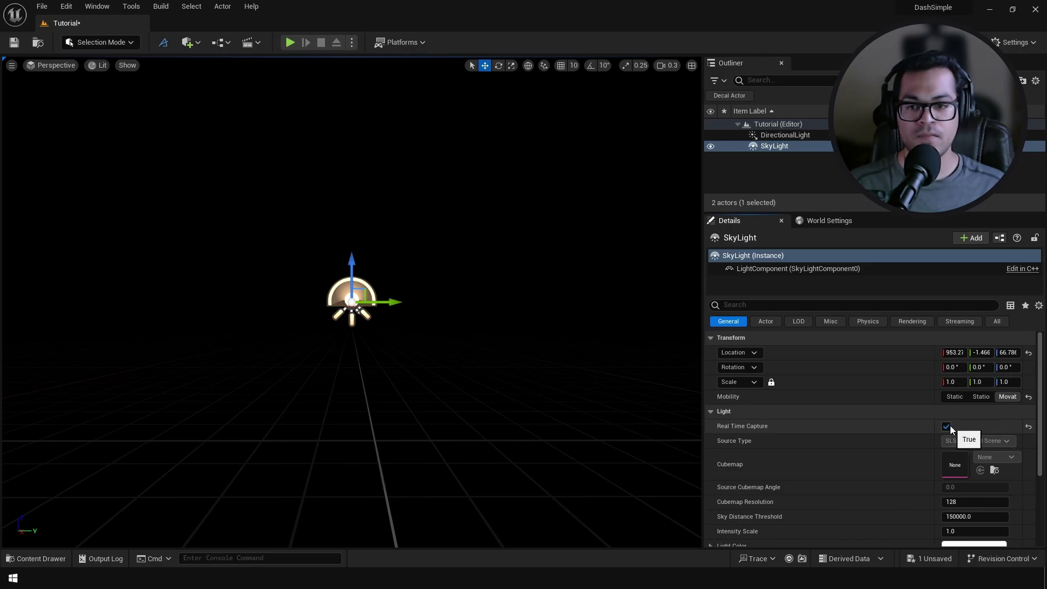
left_click(947, 426)
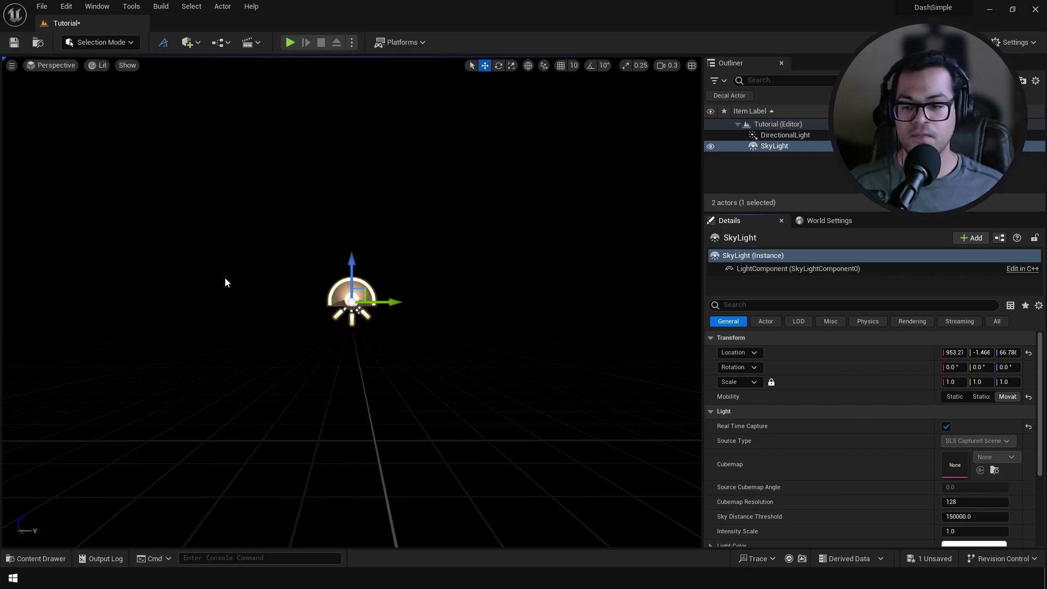
Add a Sky Atmosphere actor to the level.
left_click(187, 42)
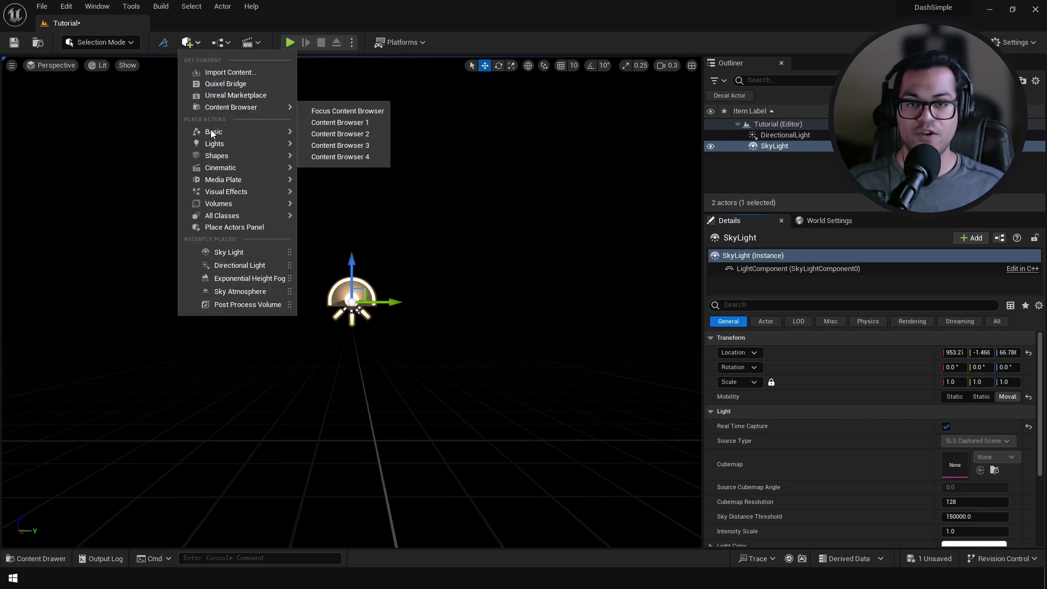
mouse_move(224, 191)
left_click(359, 210)
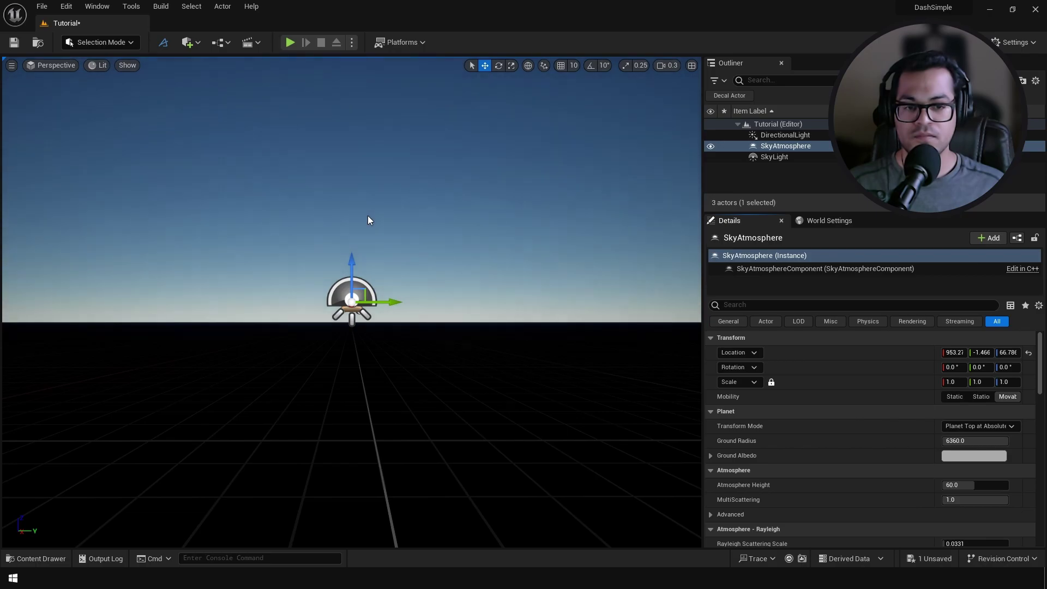
Add an Exponential Height Fog actor and enable its Volumetric Fog option.
left_click(187, 42)
mouse_move(224, 191)
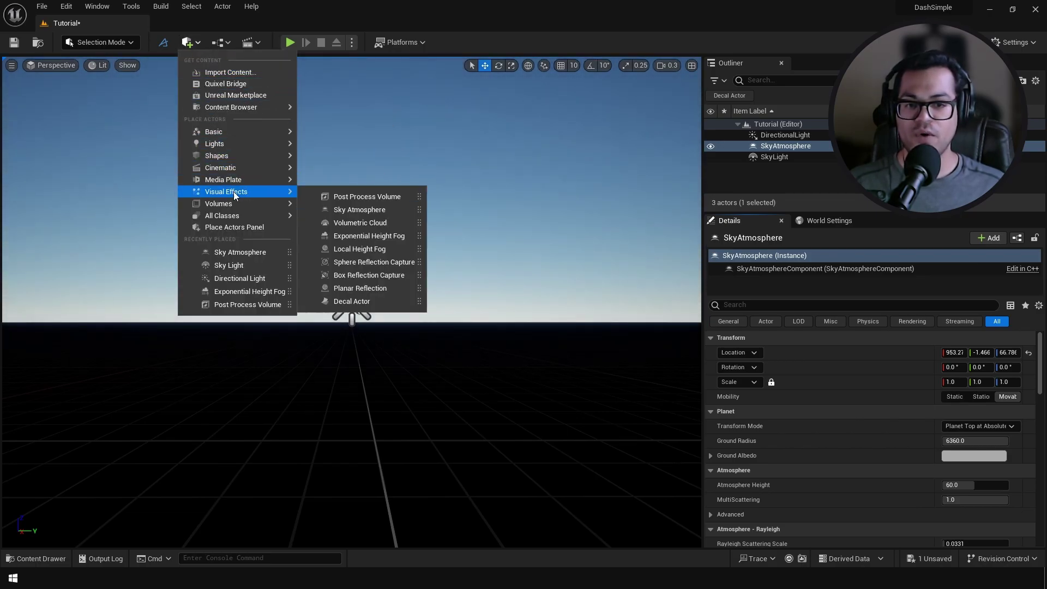
left_click(359, 236)
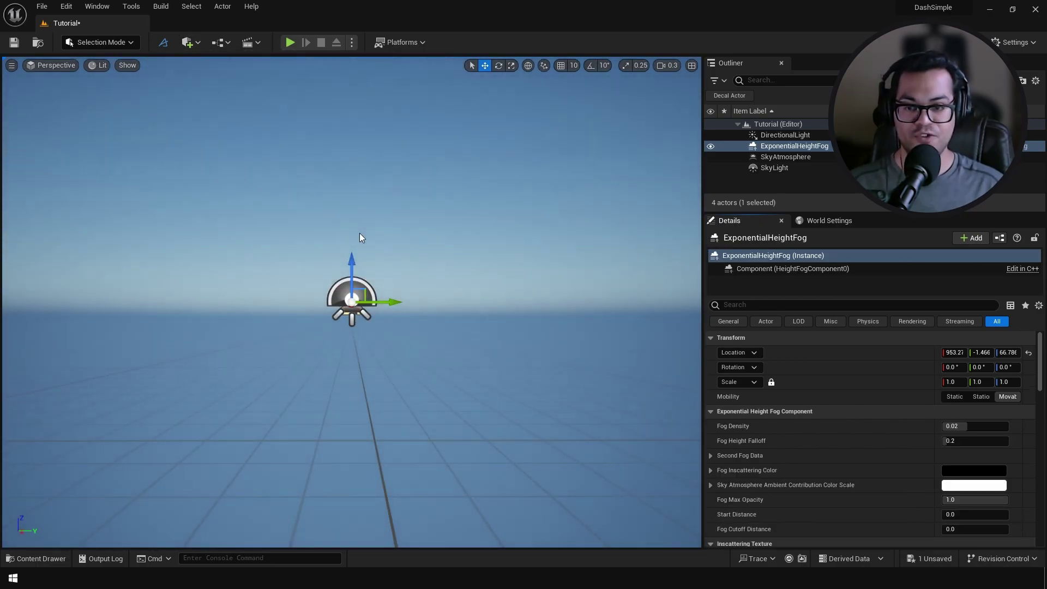
left_click(768, 305)
type("volu")
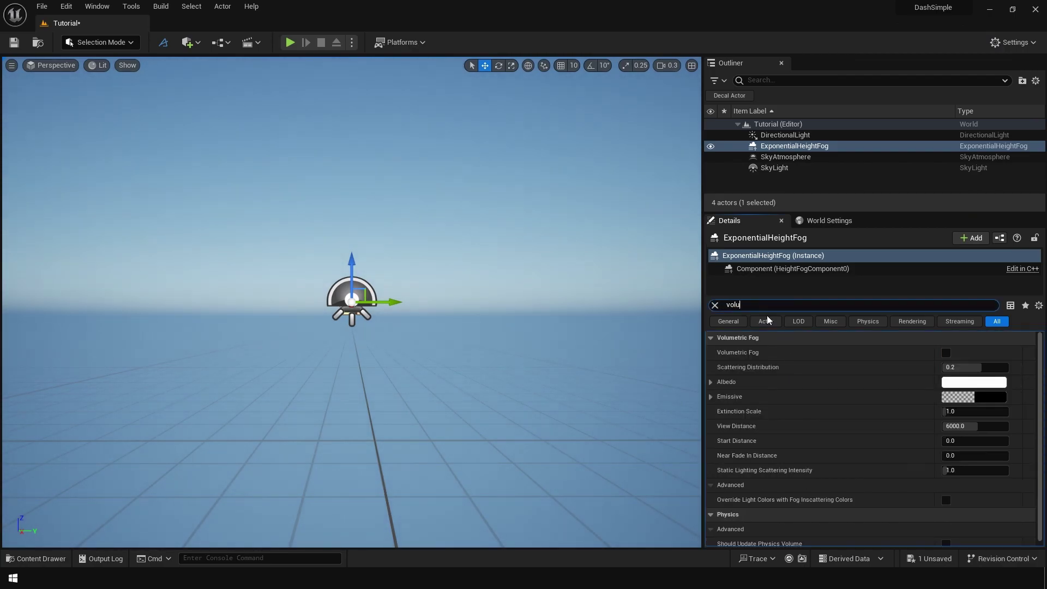
left_click(946, 353)
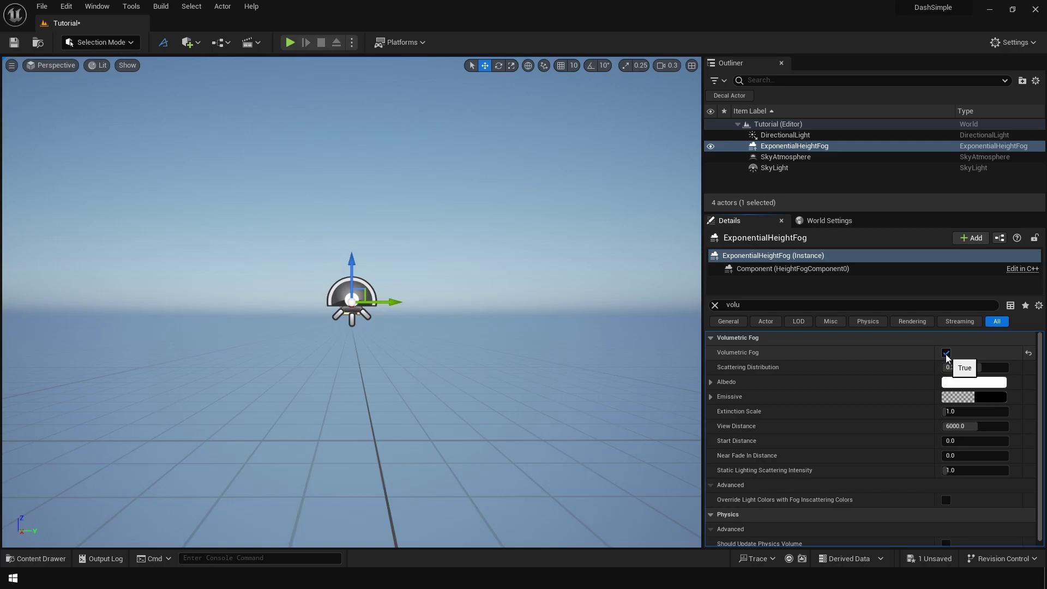
left_click(715, 306)
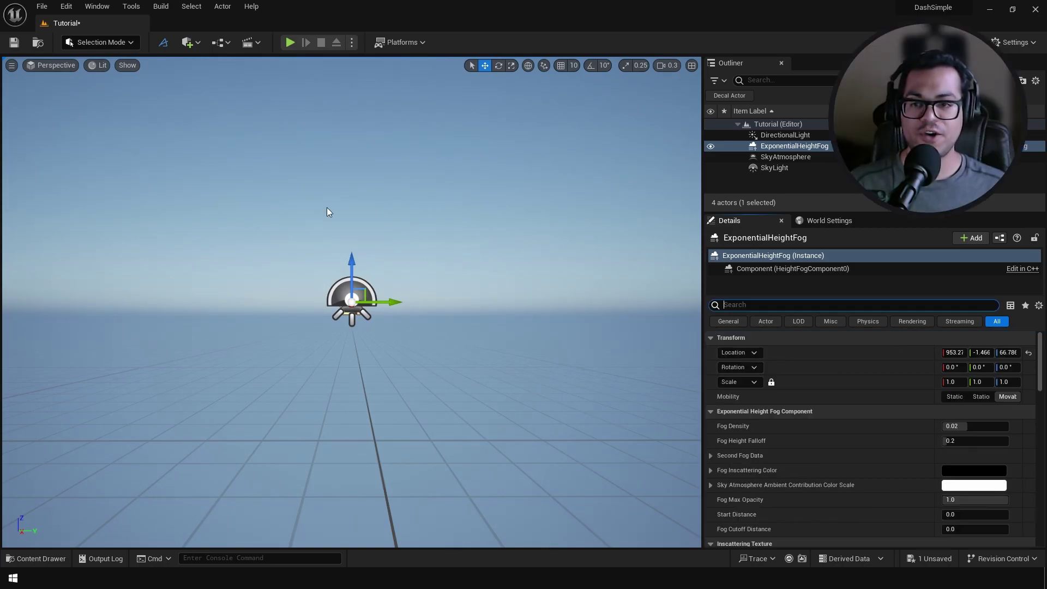
Add a Post Process Volume and enable Infinite Extent (Unbound) so it covers the whole level.
left_click(179, 47)
mouse_move(212, 192)
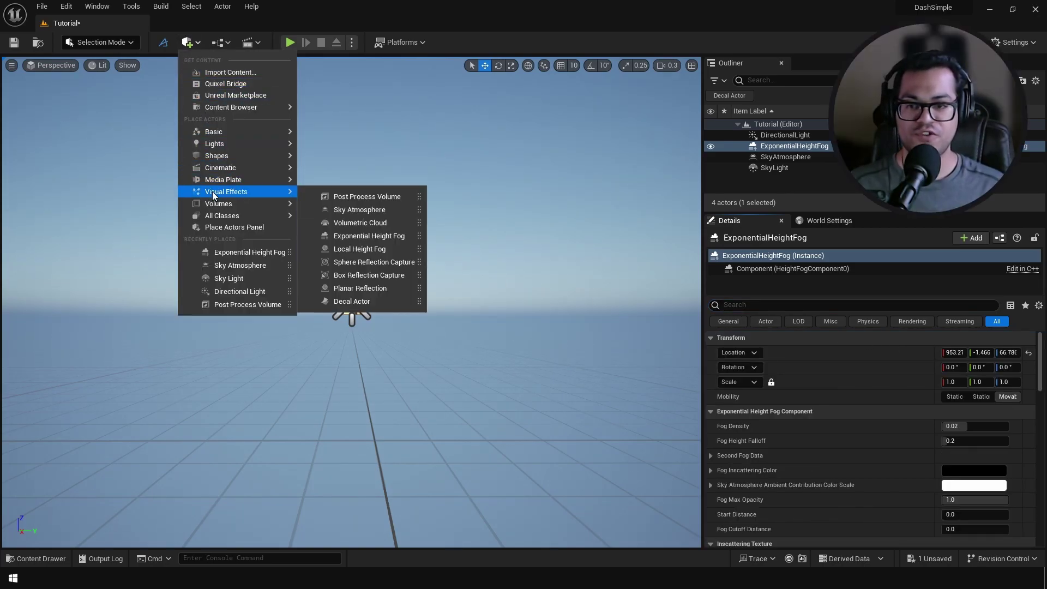
left_click(322, 197)
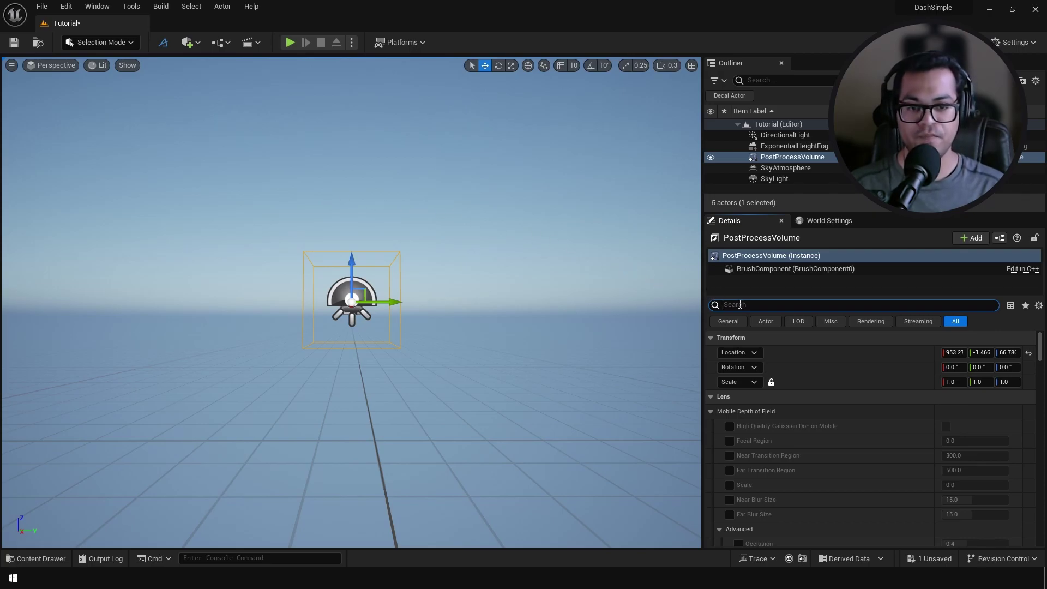
type("inf")
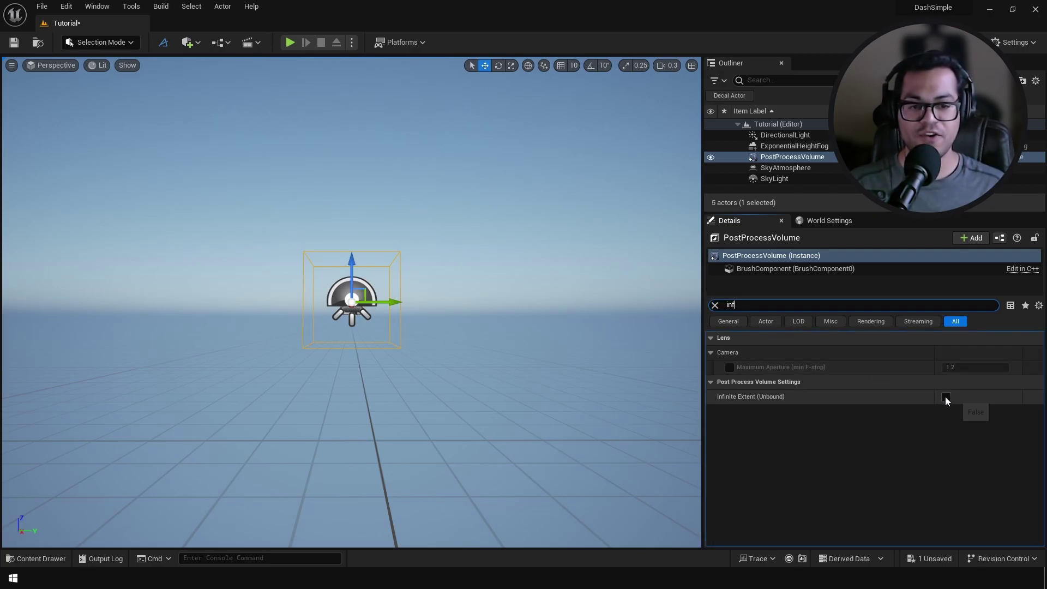
left_click(946, 397)
Set the Post Process Volume's exposure metering mode to Manual and its Exposure Compensation to 10.5.
left_click(794, 307)
type("expo")
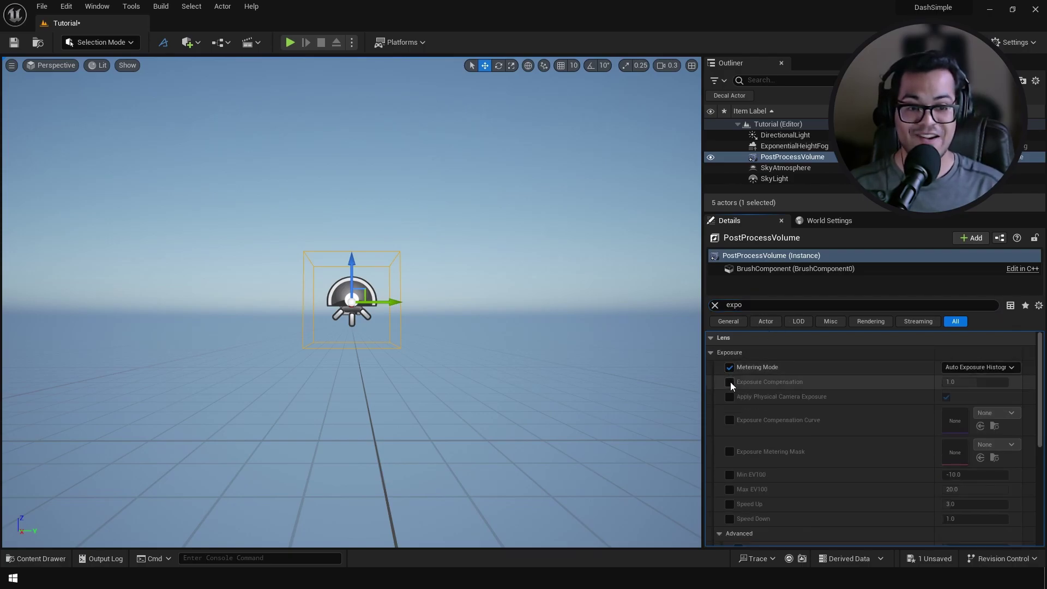
left_click(729, 382)
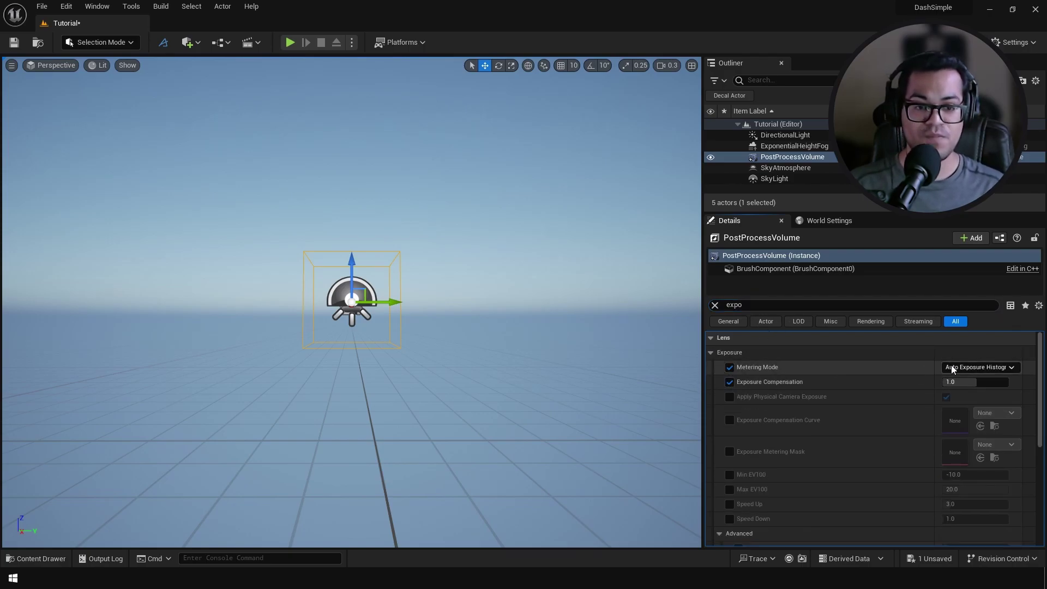
left_click(949, 367)
left_click(951, 396)
left_click_drag(951, 382, 1001, 382)
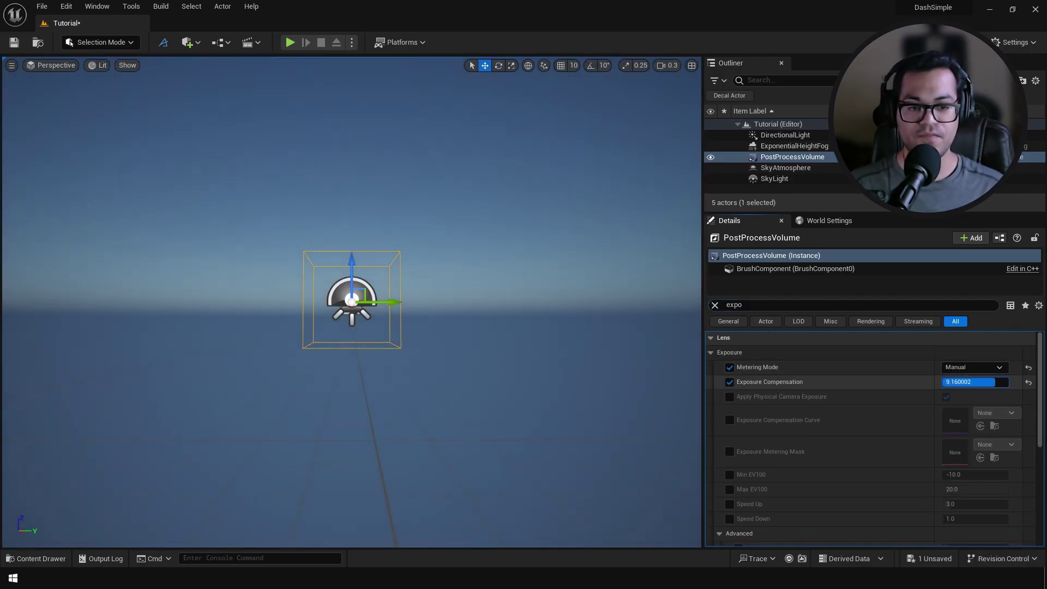
left_click(959, 382)
type("10.5")
key("Return")
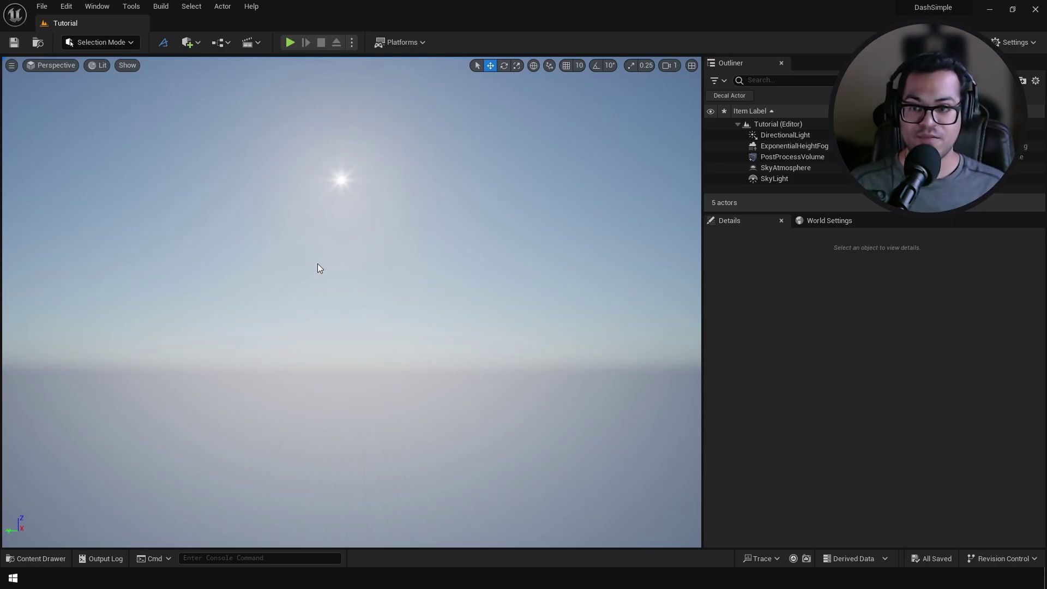
Open the Dash search bar and generate a ground mesh with the Create Terrain tool.
left_click(165, 48)
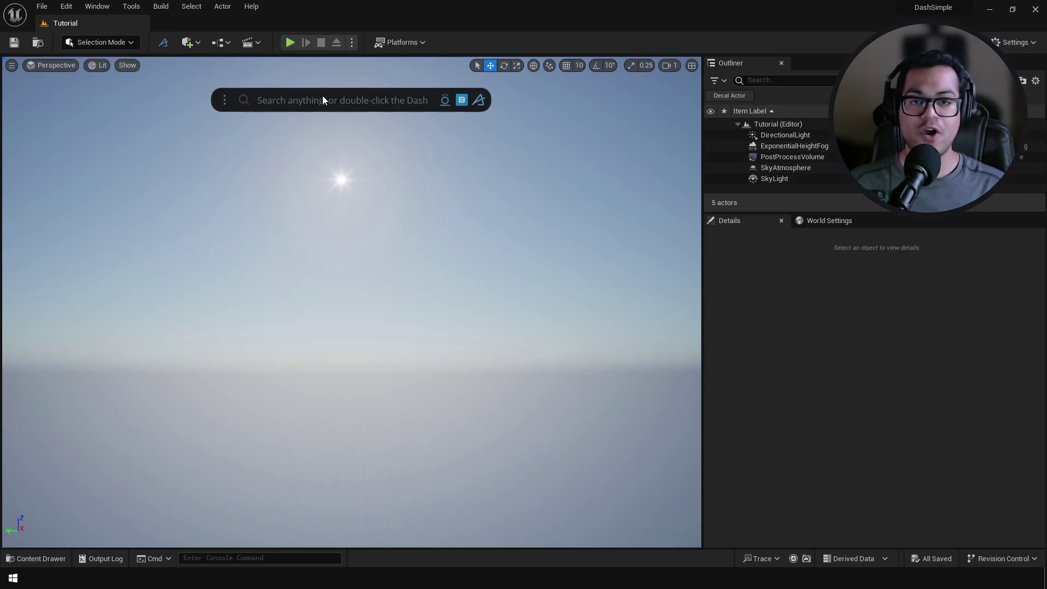
type("terrain")
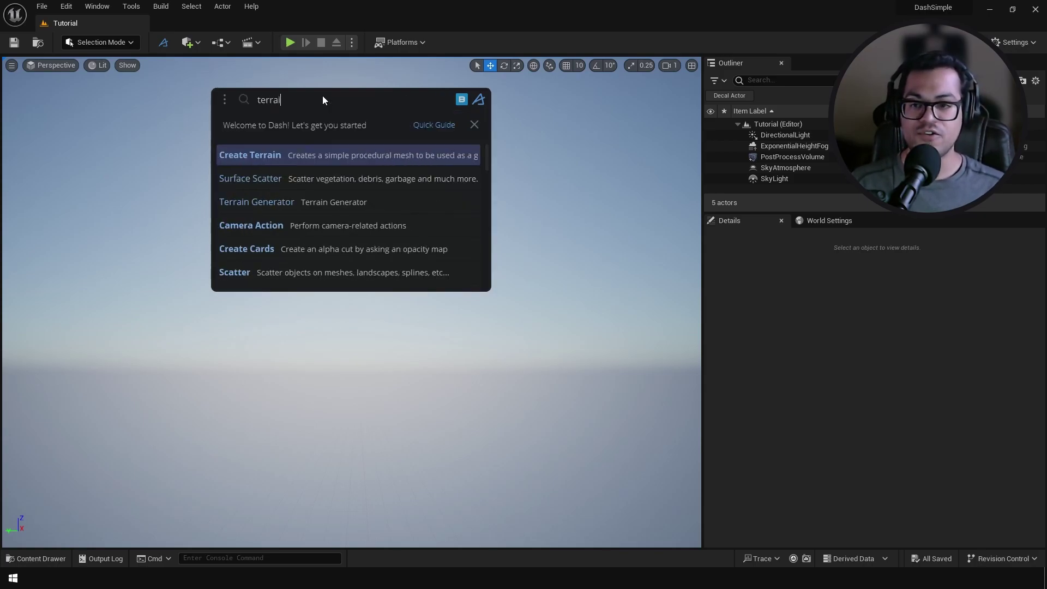
left_click(332, 158)
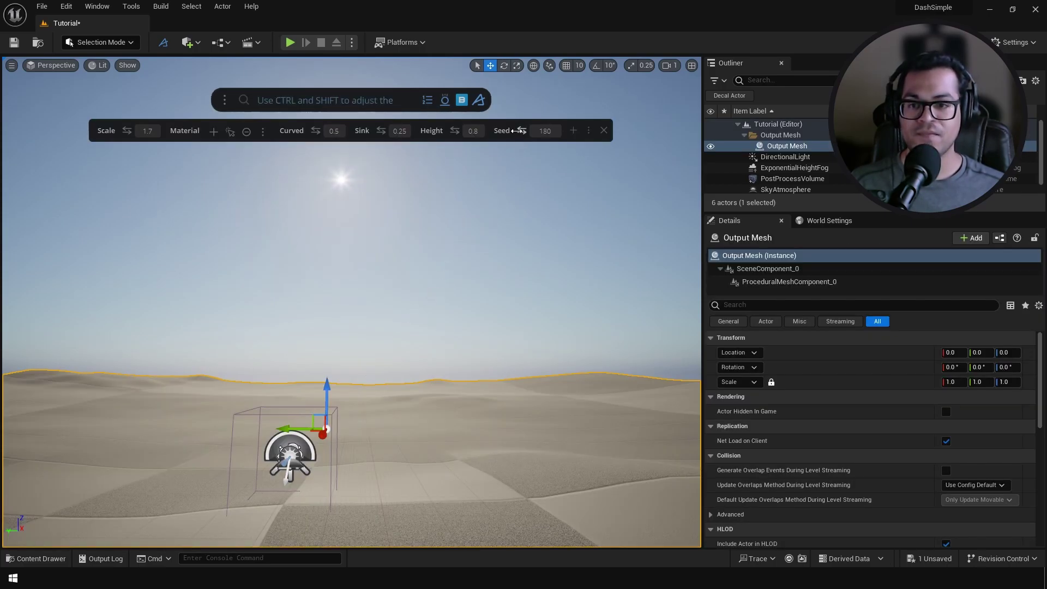
Shape the generated terrain with scale 1.71, curved 1.0, sink 0.04, height 1.07 and seed 201.
left_click_drag(545, 131, 535, 135)
left_click_drag(535, 135, 534, 135)
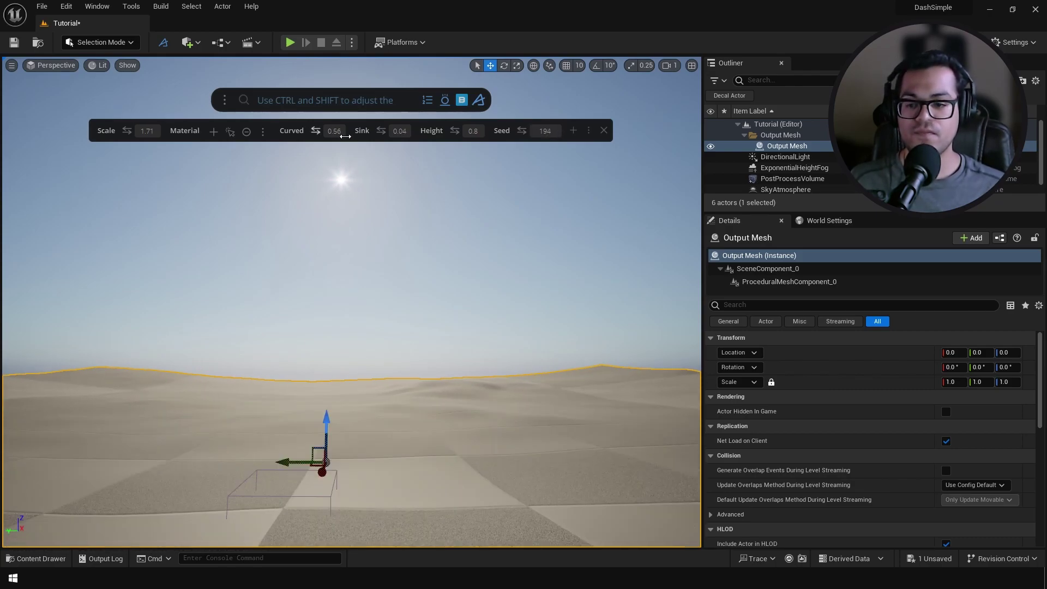
left_click_drag(345, 135, 313, 132)
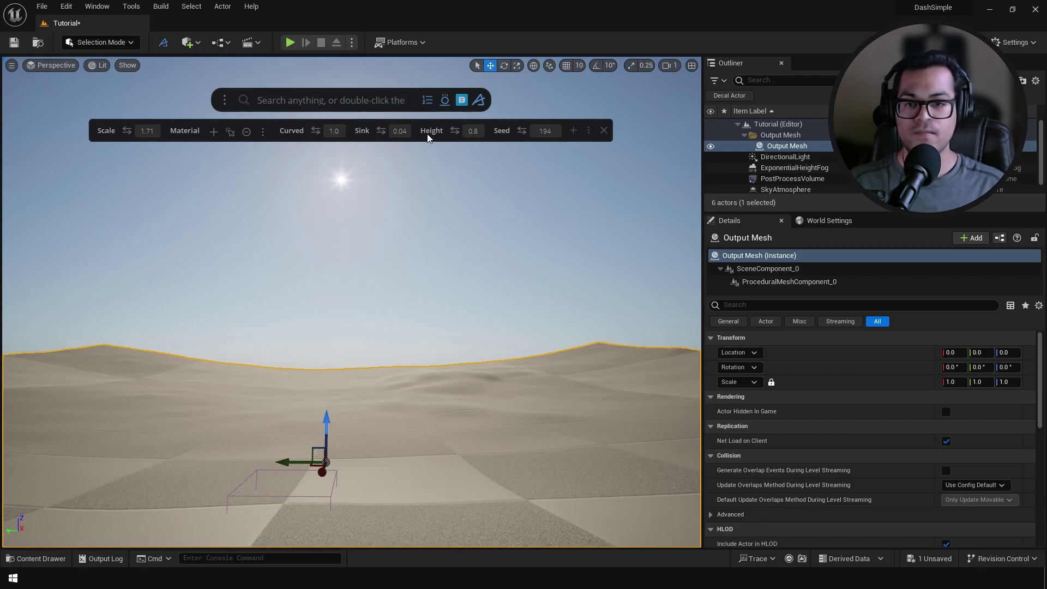
left_click_drag(455, 131, 585, 121)
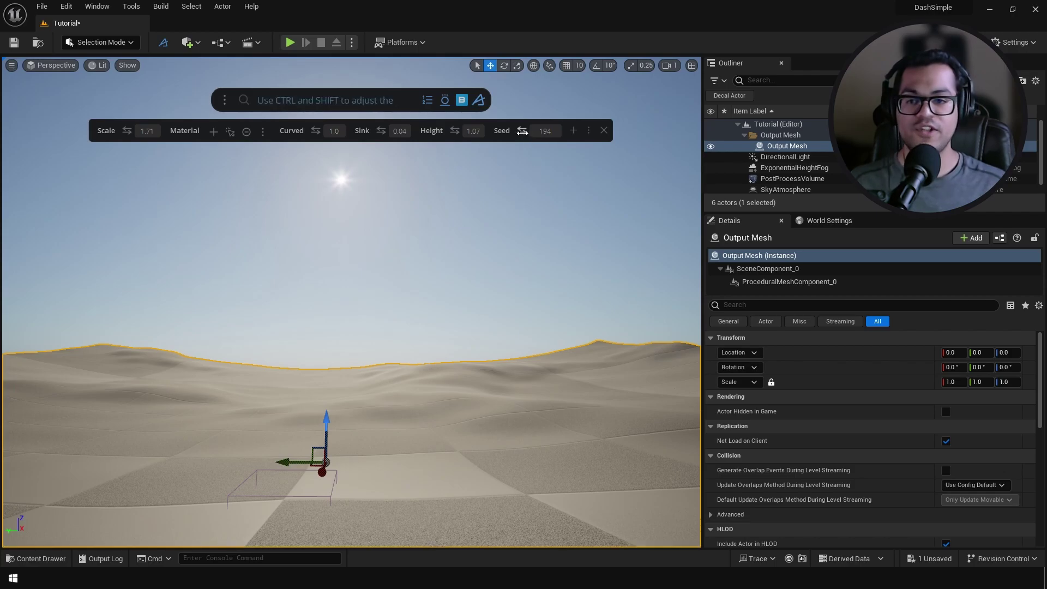
mouse_move(522, 131)
left_mouse_down()
mouse_move(531, 131)
mouse_move(519, 141)
mouse_move(522, 131)
left_mouse_up()
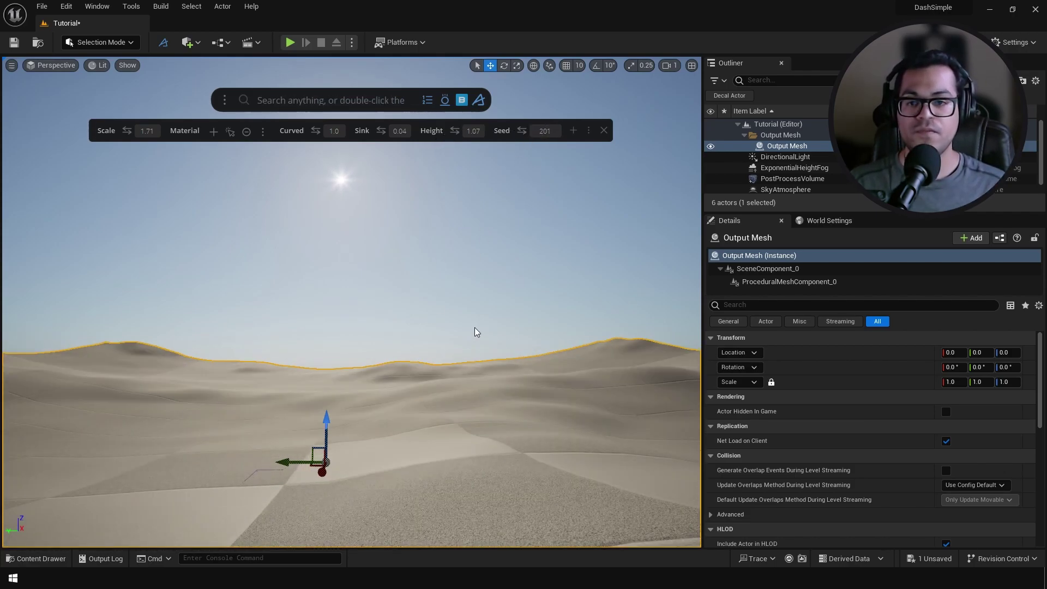
Set the terrain's subdivision to 5 in the full Terrain Generator settings, then deselect the terrain.
left_click(588, 131)
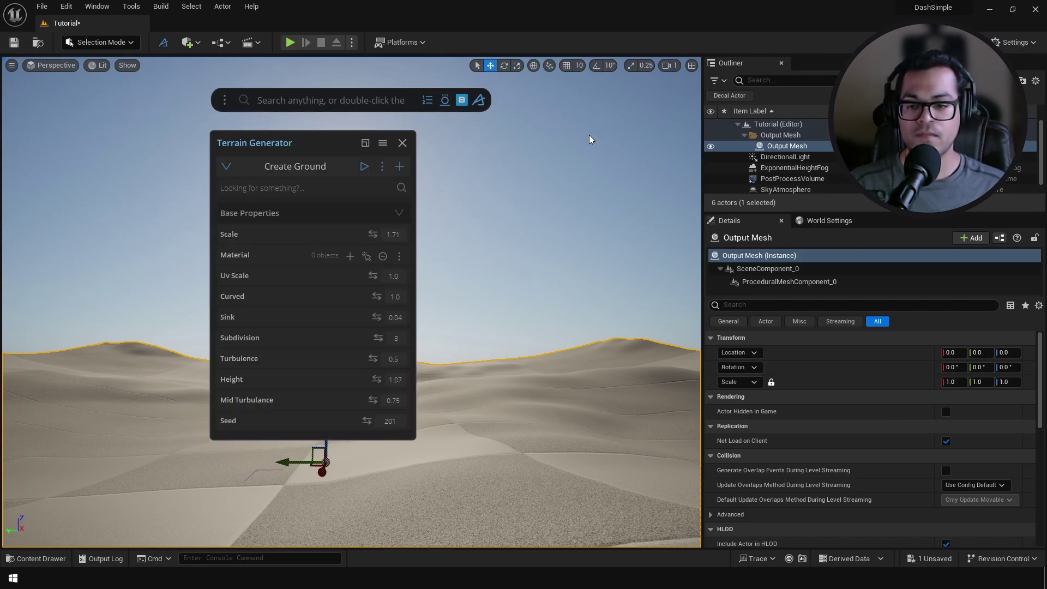
left_click(402, 337)
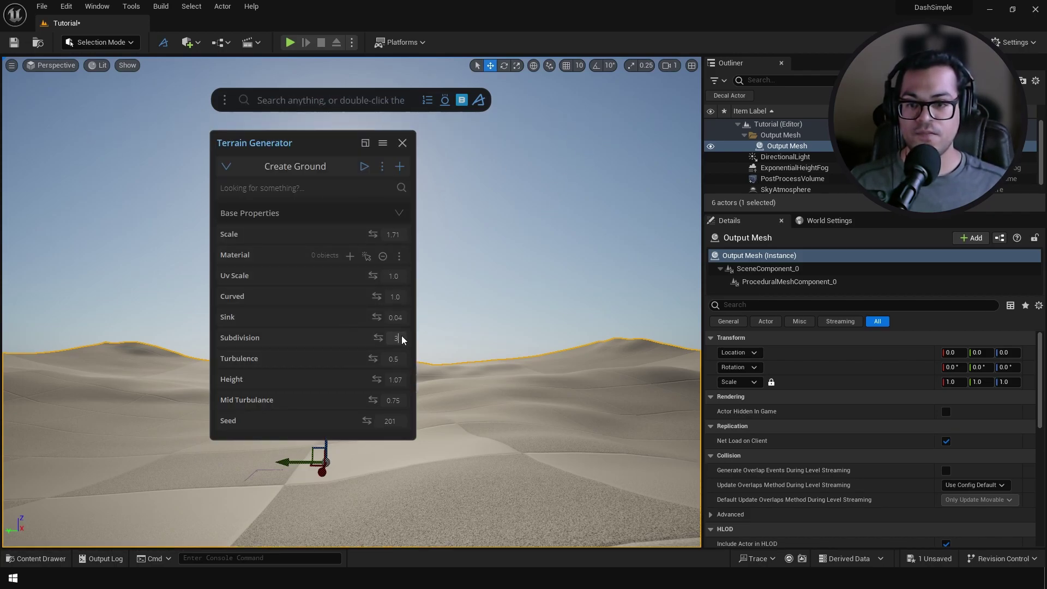
type("5")
key("Return")
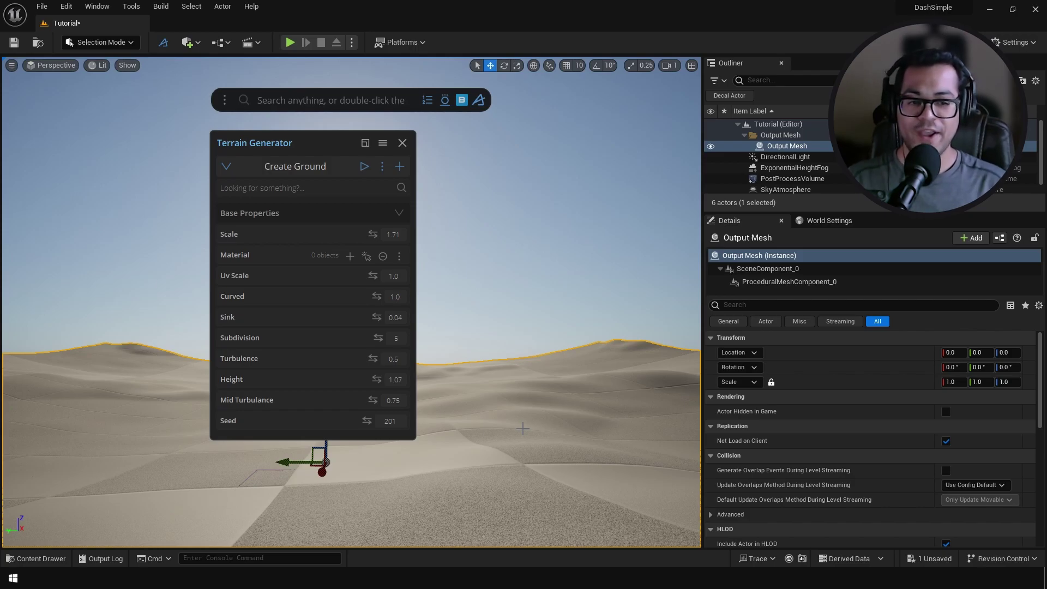
left_click(405, 279)
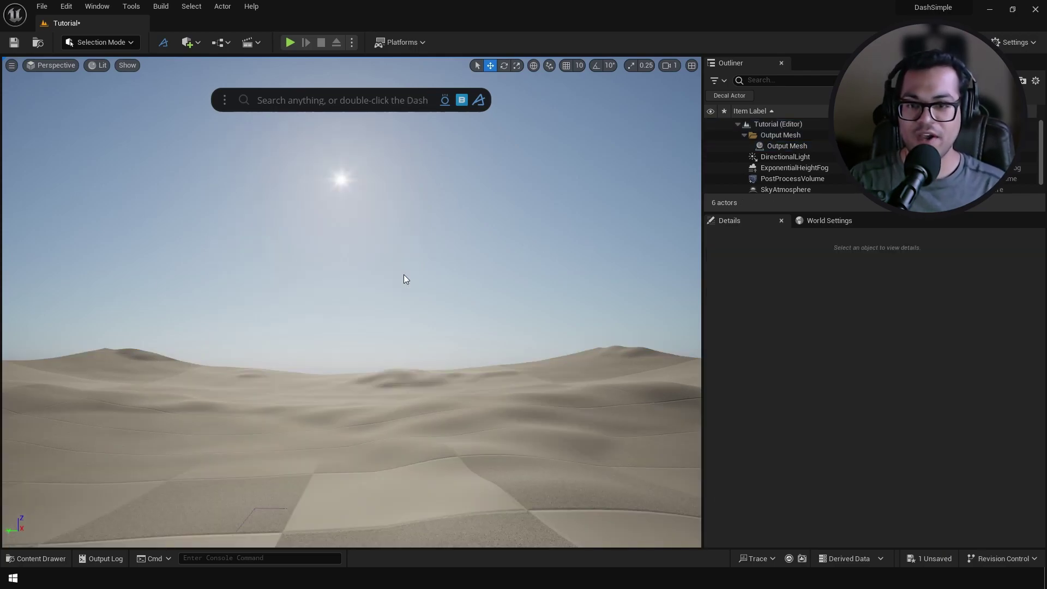
Open the Content Library and view the folder selection at the Quixel Megascans folder, cancelling without choosing a folder.
left_click(456, 106)
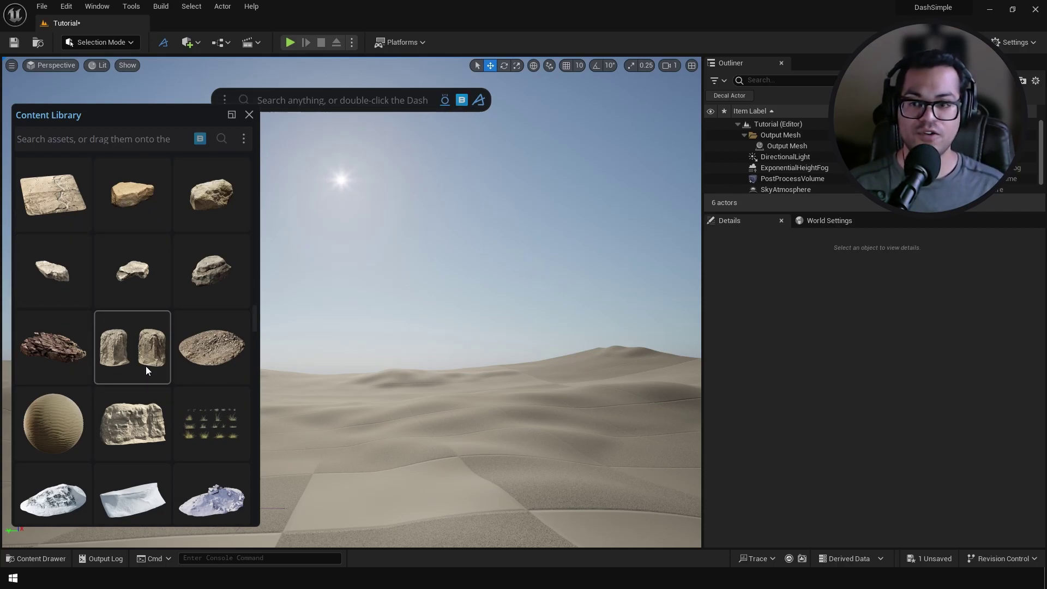
left_click(240, 140)
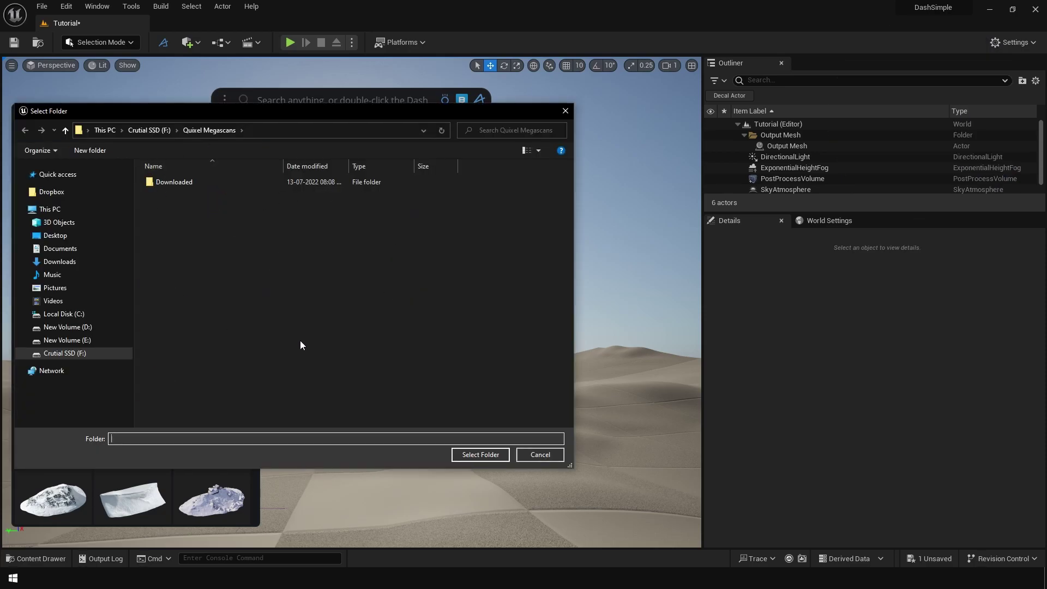
left_click(540, 455)
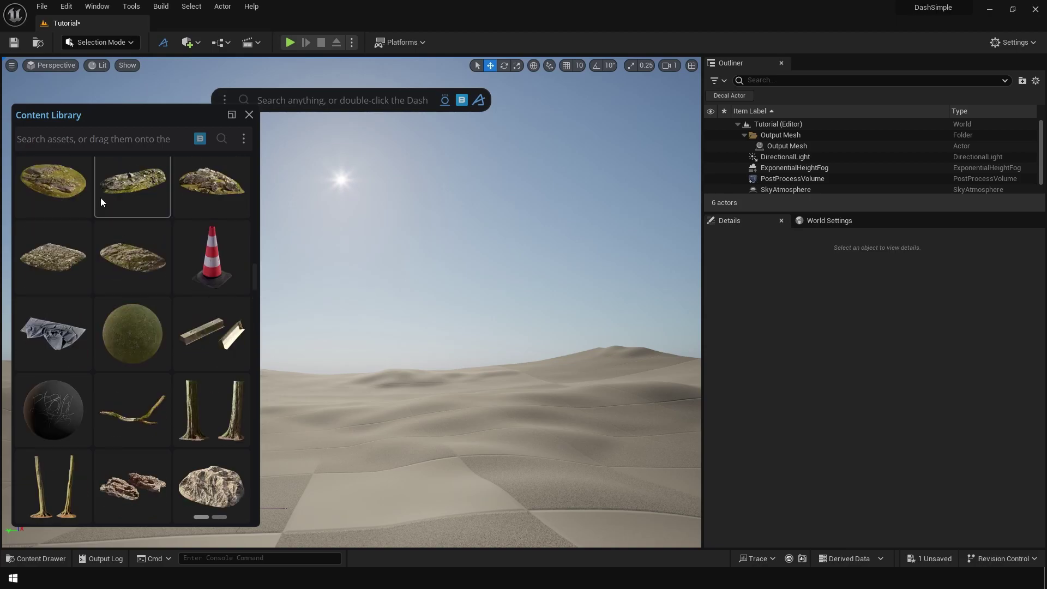
Search the Content Library for "grass" and apply a grassy ground material to the terrain.
left_click(85, 139)
type("grass")
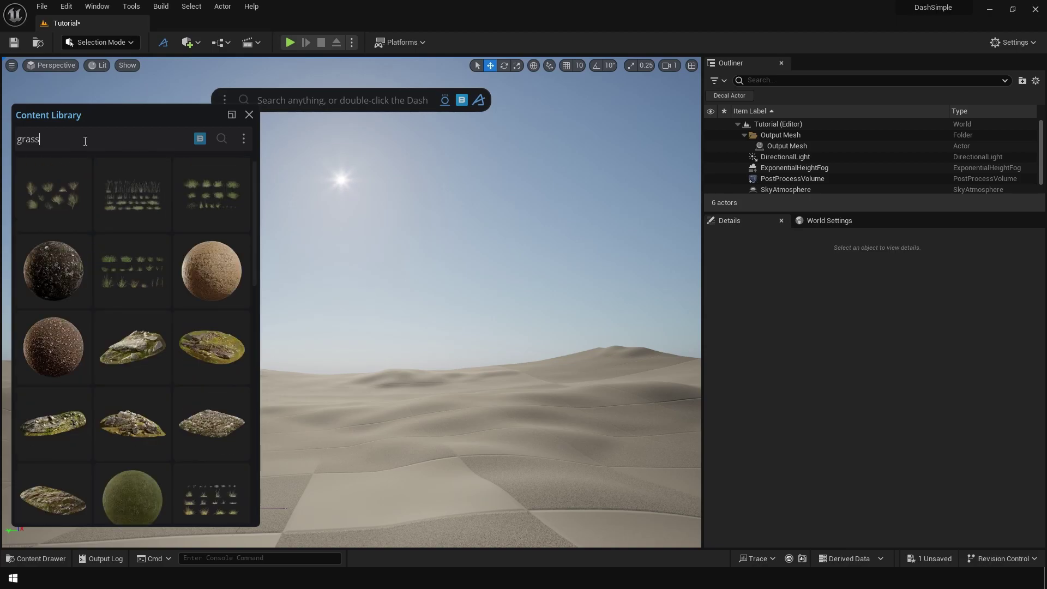
left_click_drag(224, 333, 433, 483)
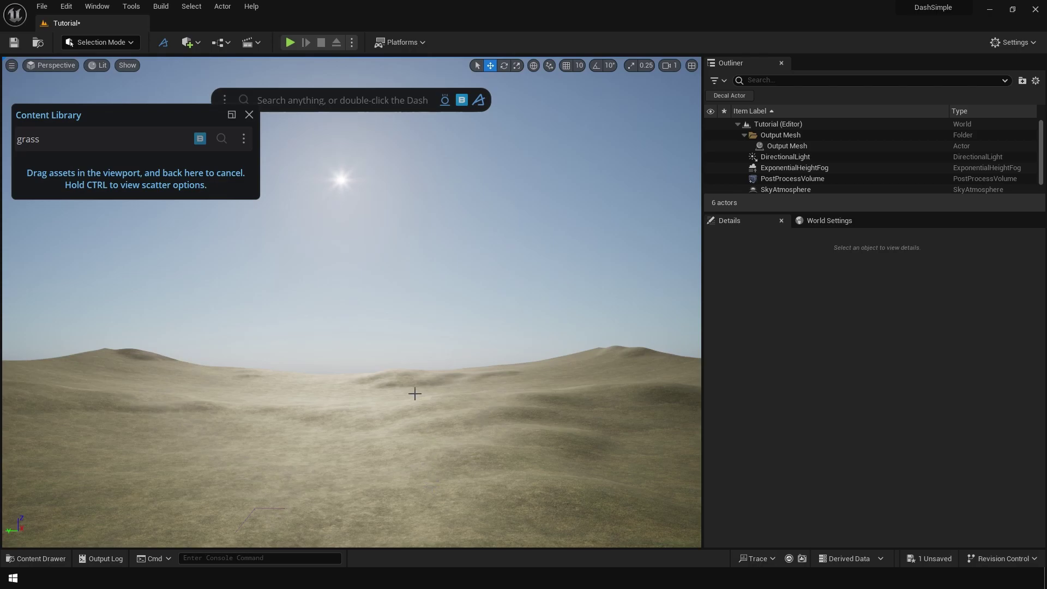
left_click_drag(415, 393, 415, 393)
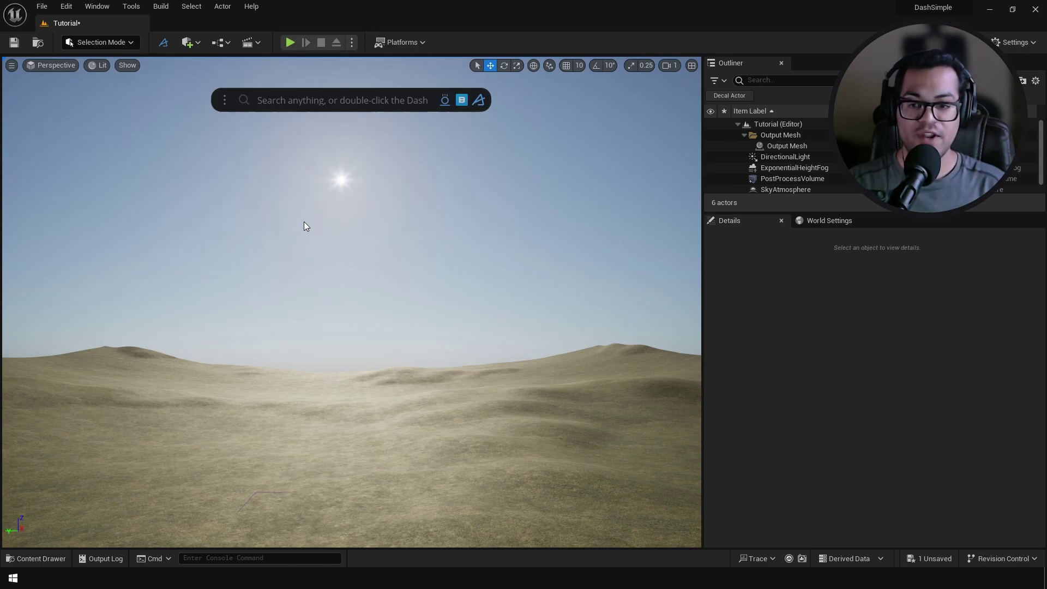
Change the terrain's shape by setting its seed to 204 in the quick terrain settings.
left_click(445, 378)
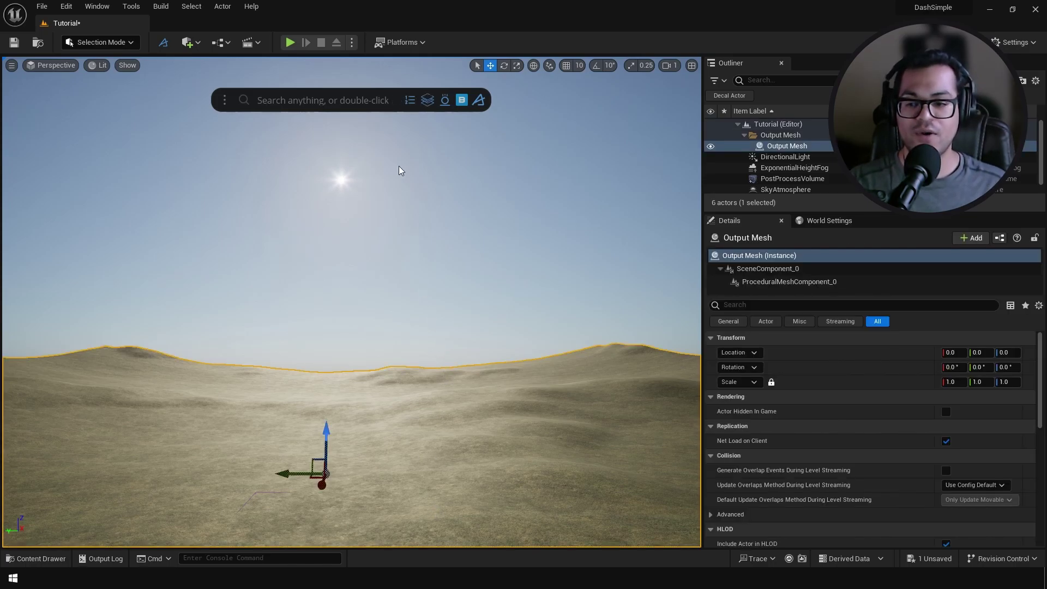
left_click(410, 102)
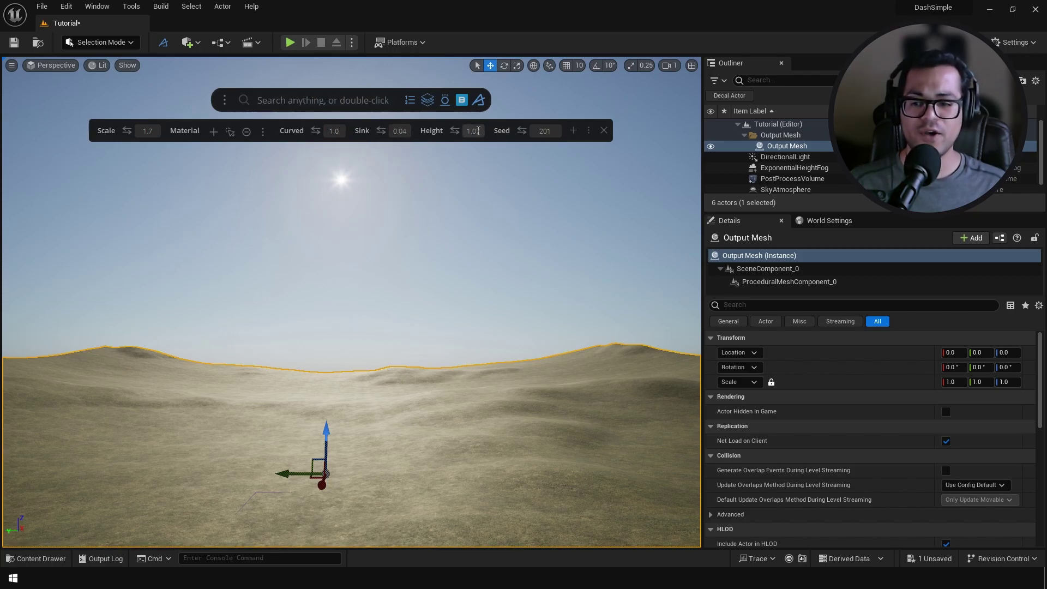
left_click_drag(521, 130, 522, 127)
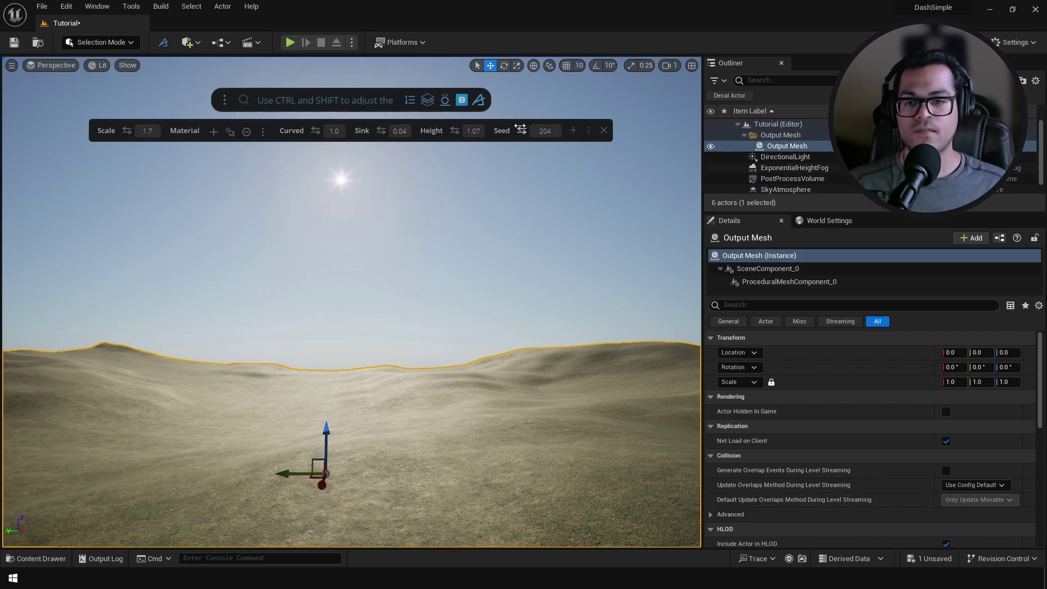
left_click(604, 131)
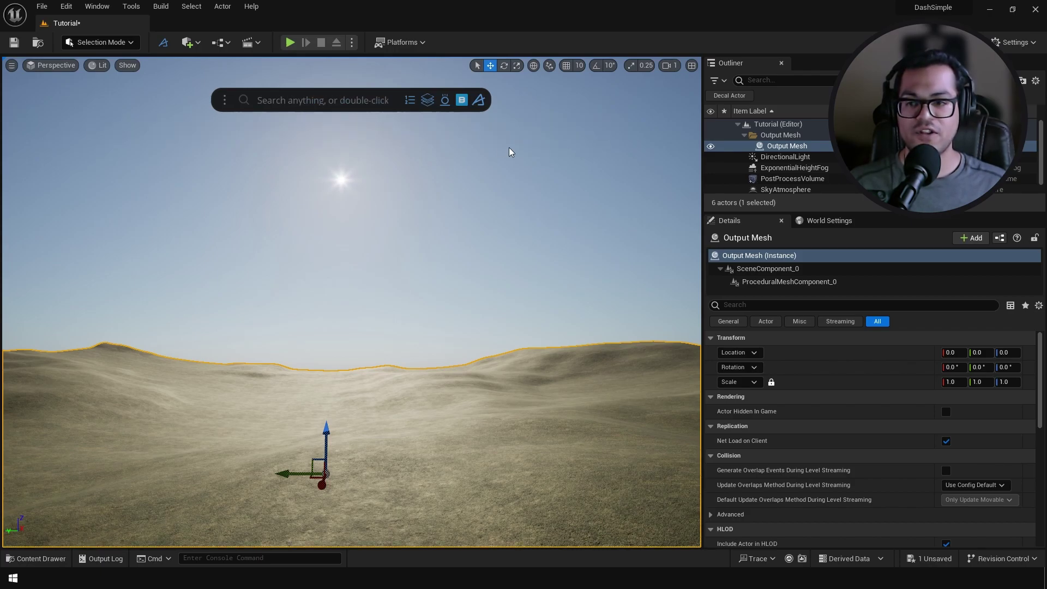
Fine-tune the terrain's grass material by slightly raising its brightness and tiling and adjusting saturation and contrast.
left_click(426, 100)
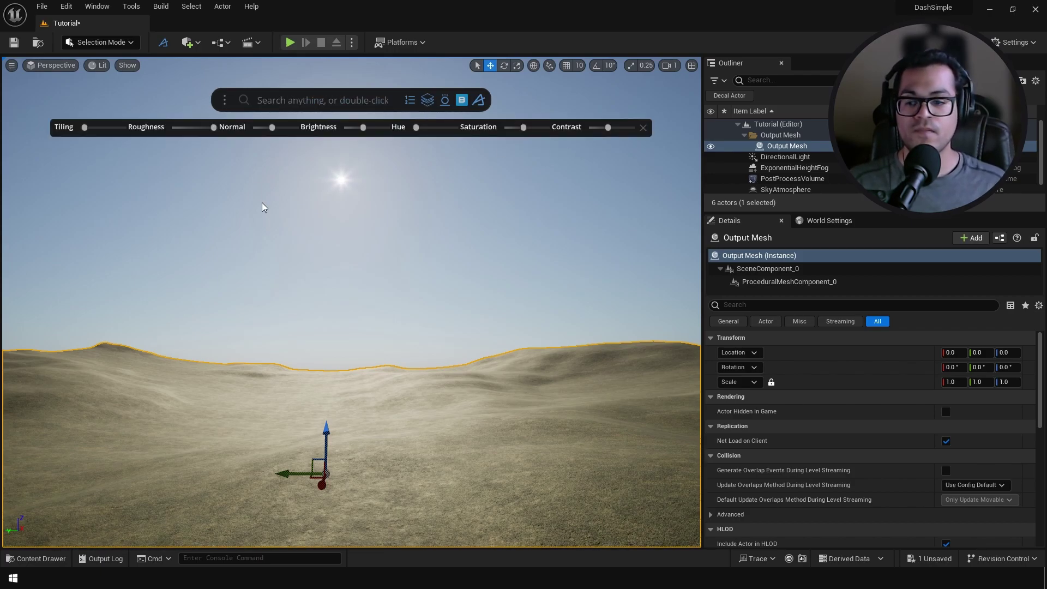
left_click_drag(357, 128, 371, 128)
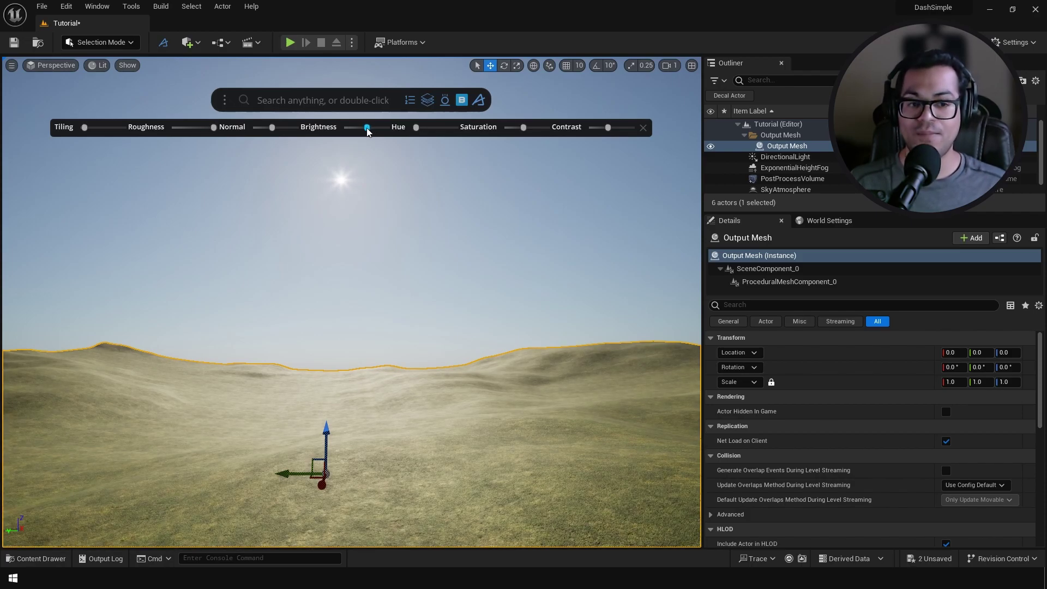
left_click_drag(85, 127, 88, 132)
mouse_move(416, 128)
left_mouse_down()
mouse_move(446, 130)
mouse_move(418, 134)
left_mouse_up()
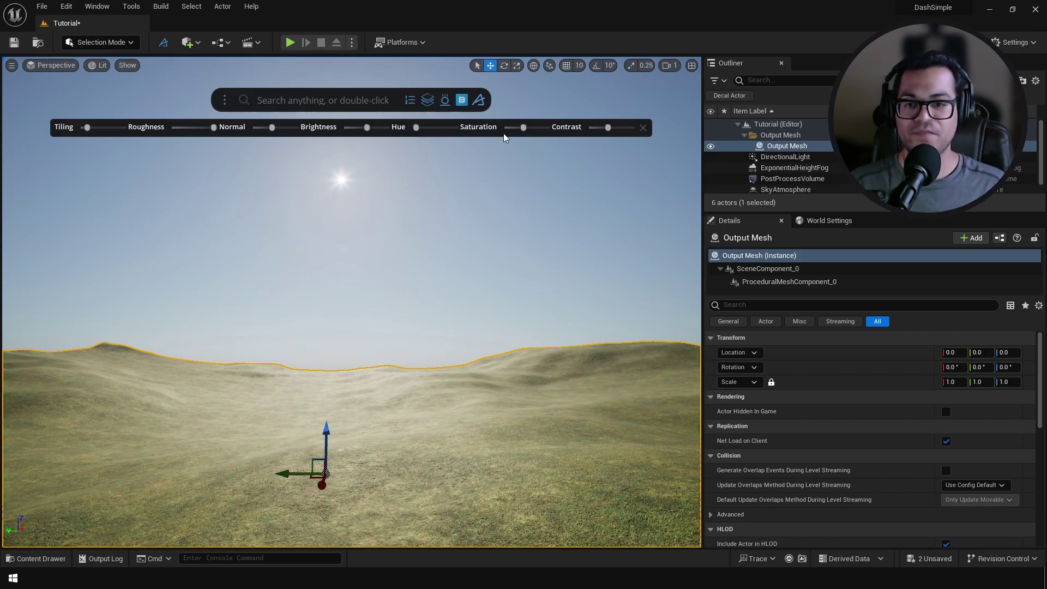
left_click_drag(522, 128, 517, 129)
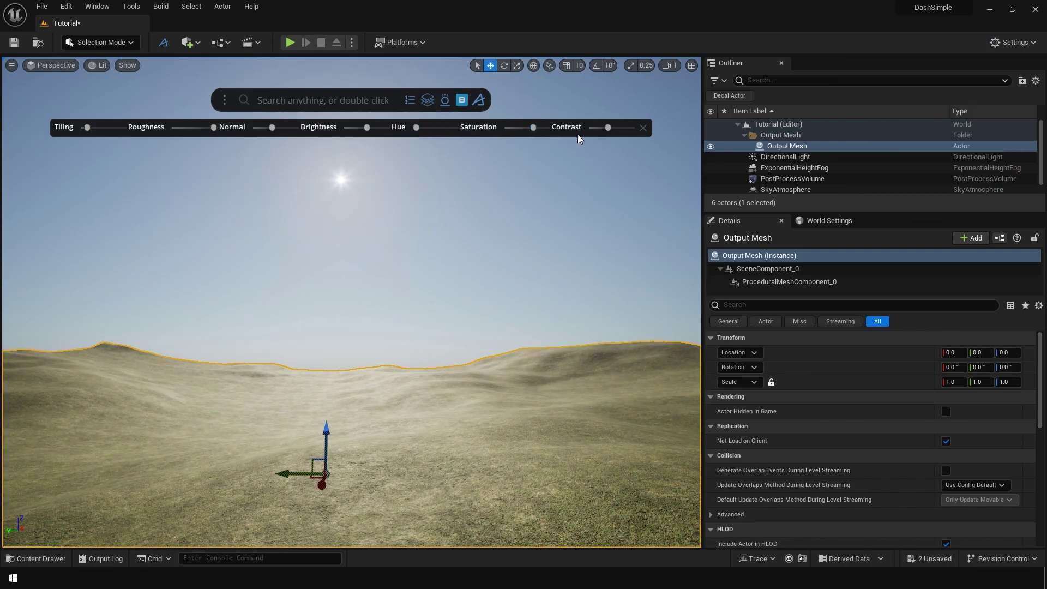
left_click_drag(607, 131, 609, 129)
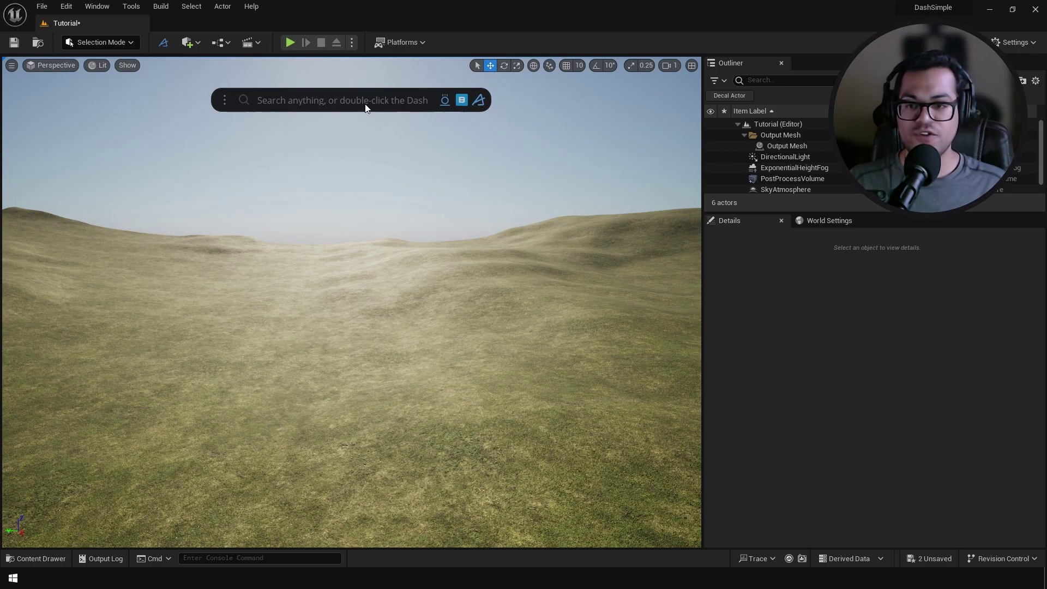
Create a flat plane with the Create Primitive tool and sink it into the terrain's hollow at about height 165.
type("primi")
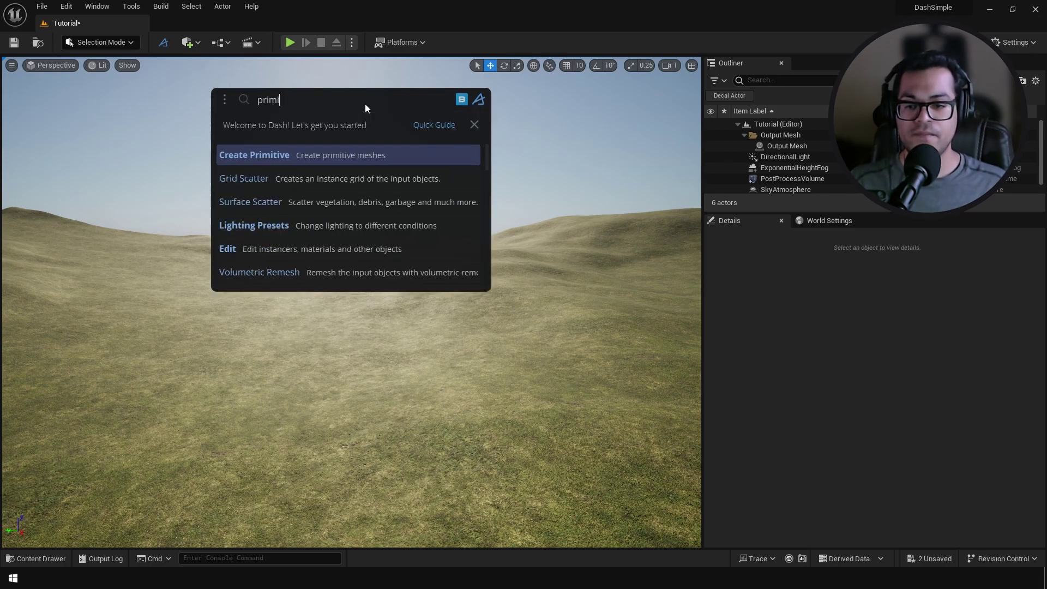
key("Return")
right_click_drag(458, 229, 403, 240)
left_click_drag(506, 320, 343, 432)
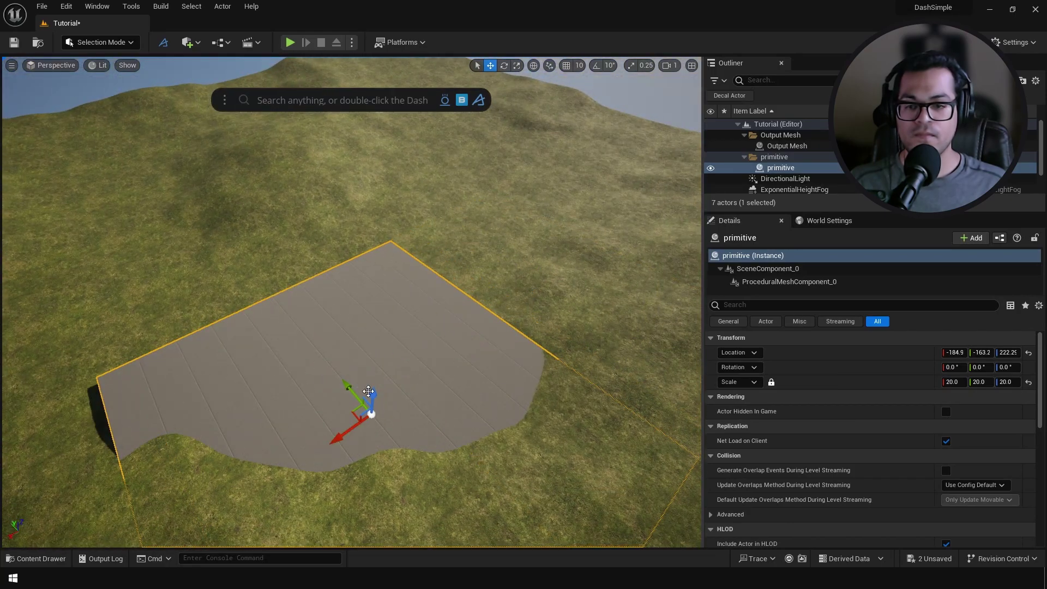
left_click_drag(361, 395, 274, 275)
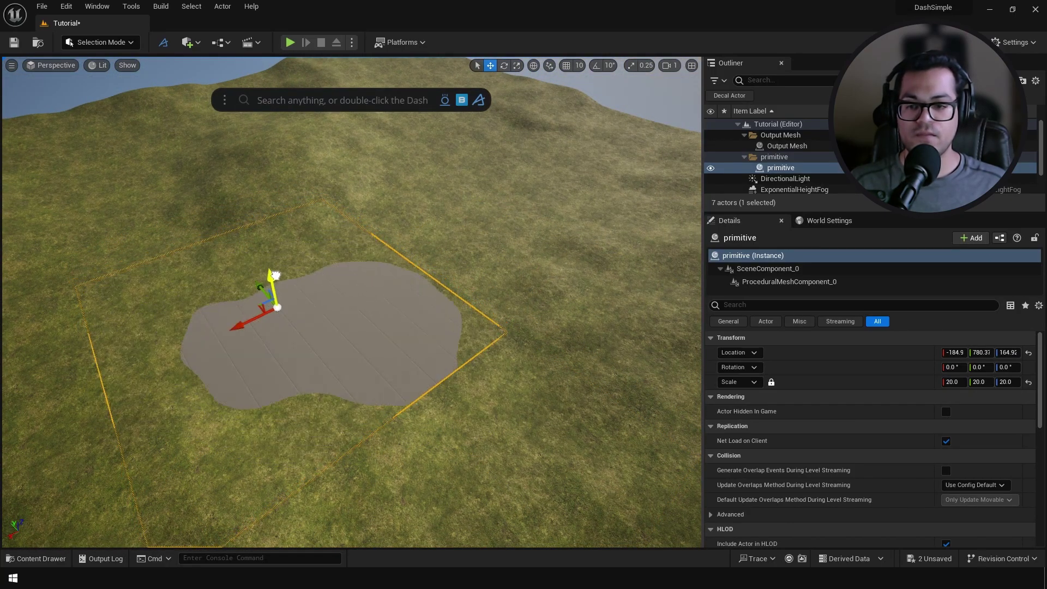
right_click_drag(274, 276, 393, 273)
left_click_drag(198, 374, 210, 369)
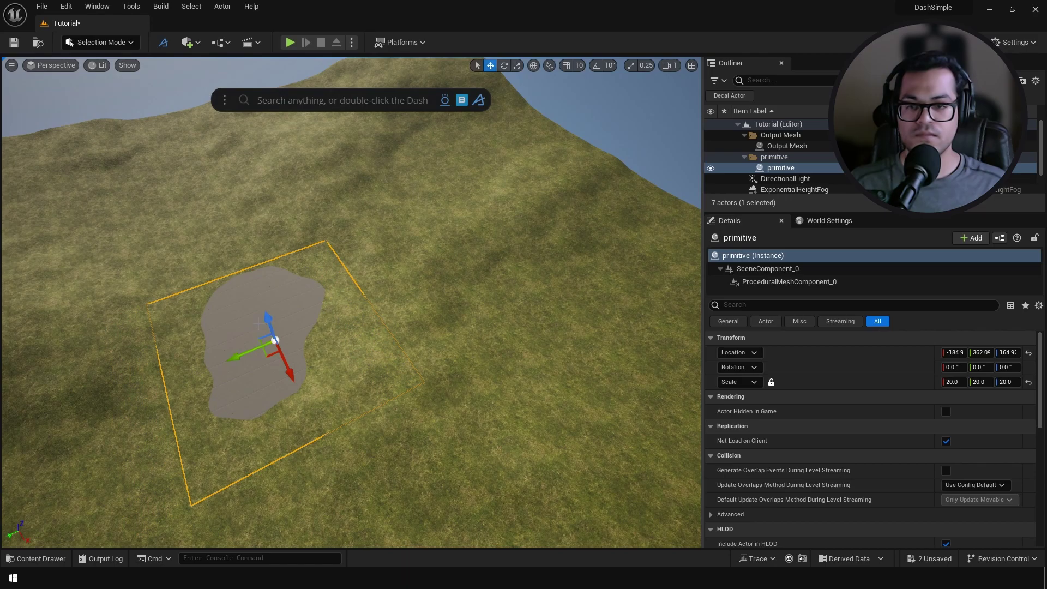
Stretch the plane to an X scale of about 26.39 and move it to about Y 401, Z 185.
left_click_drag(258, 324, 303, 404)
key("e")
left_click_drag(265, 317, 263, 313)
right_click_drag(264, 313, 234, 333)
left_click_drag(361, 358, 310, 372)
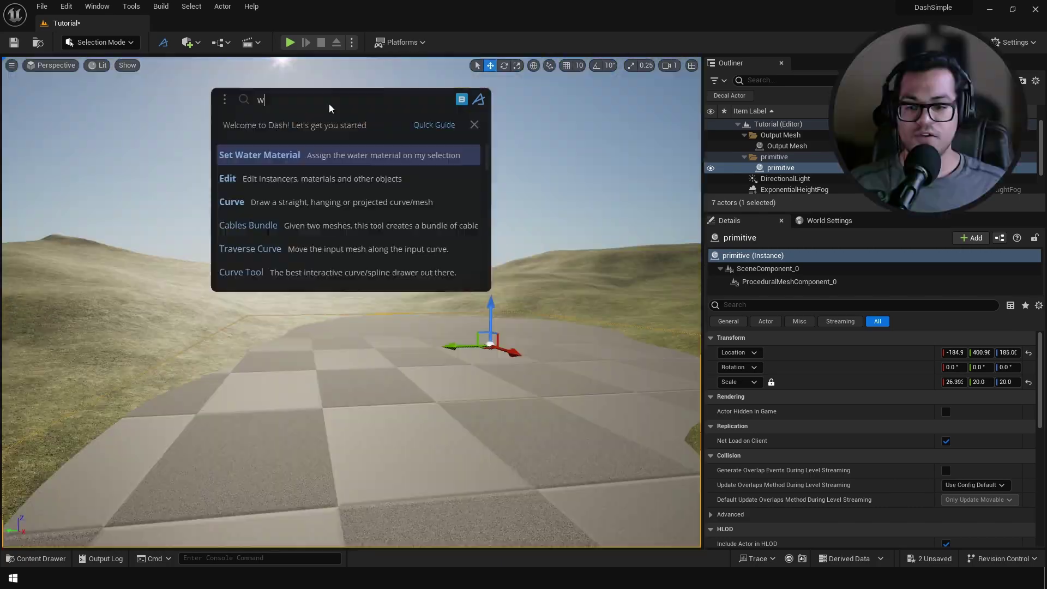
Find the Set Water Material tool in Dash and assign its water material to the plane.
type("ter")
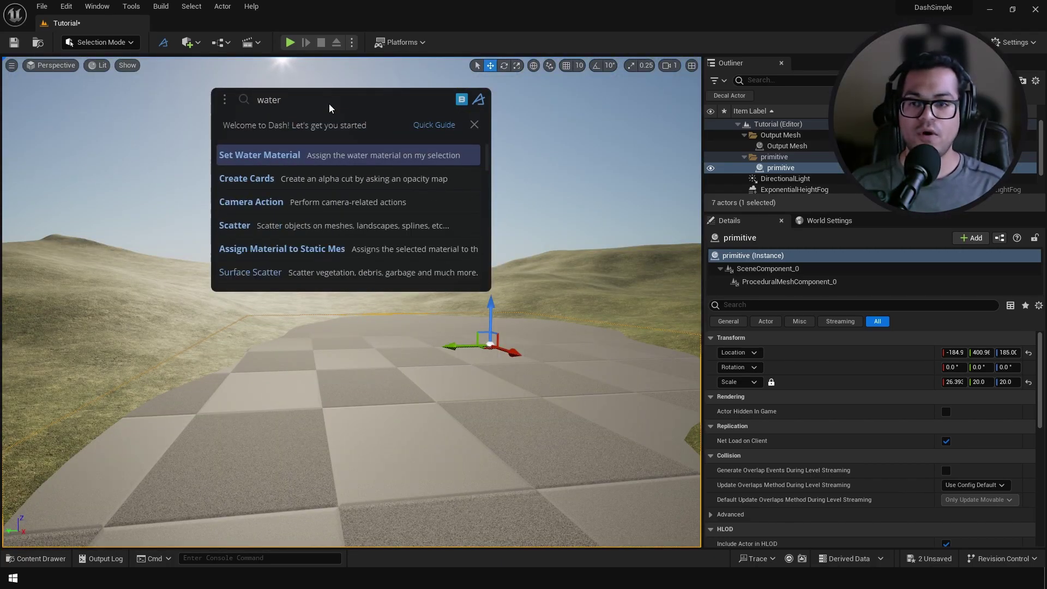
left_click(327, 157)
right_click_drag(526, 412, 613, 363)
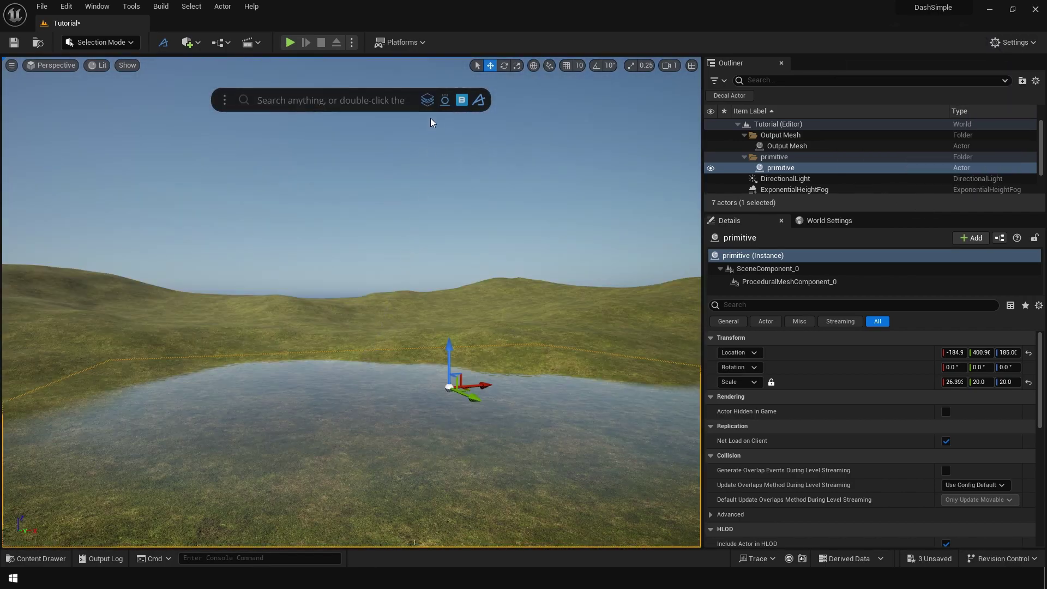
Tune the water material with much lower roughness, slightly more depth, slightly less opacity and a weaker normal.
left_click(427, 106)
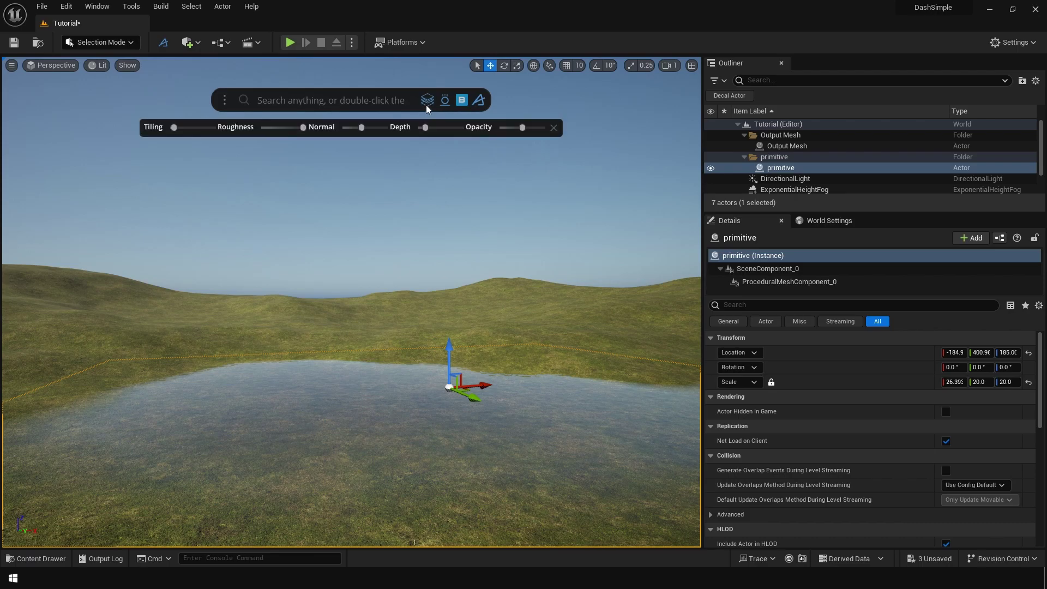
left_click_drag(302, 127, 270, 127)
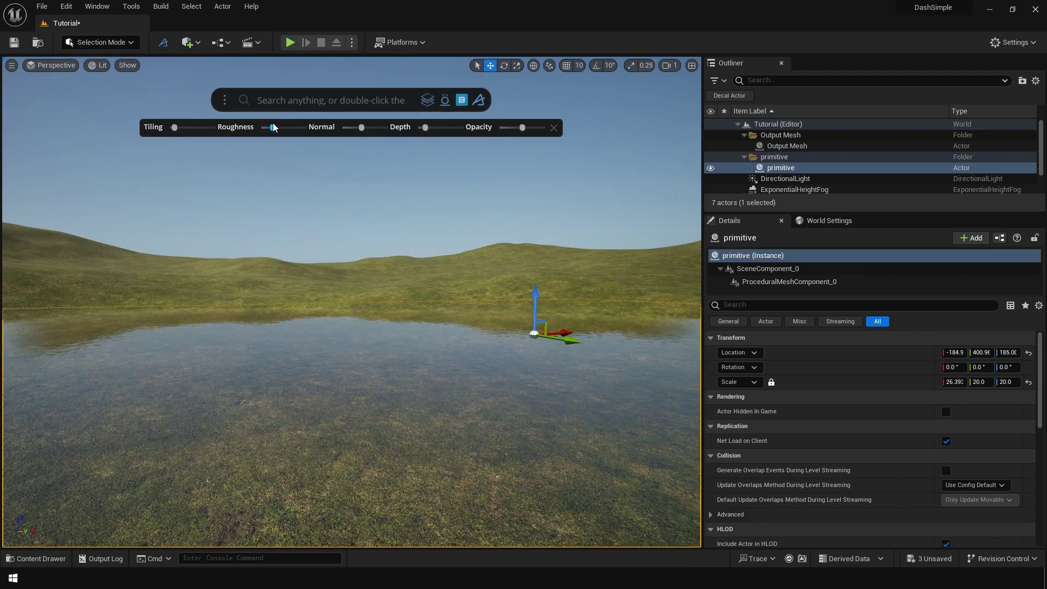
left_click_drag(426, 128, 429, 128)
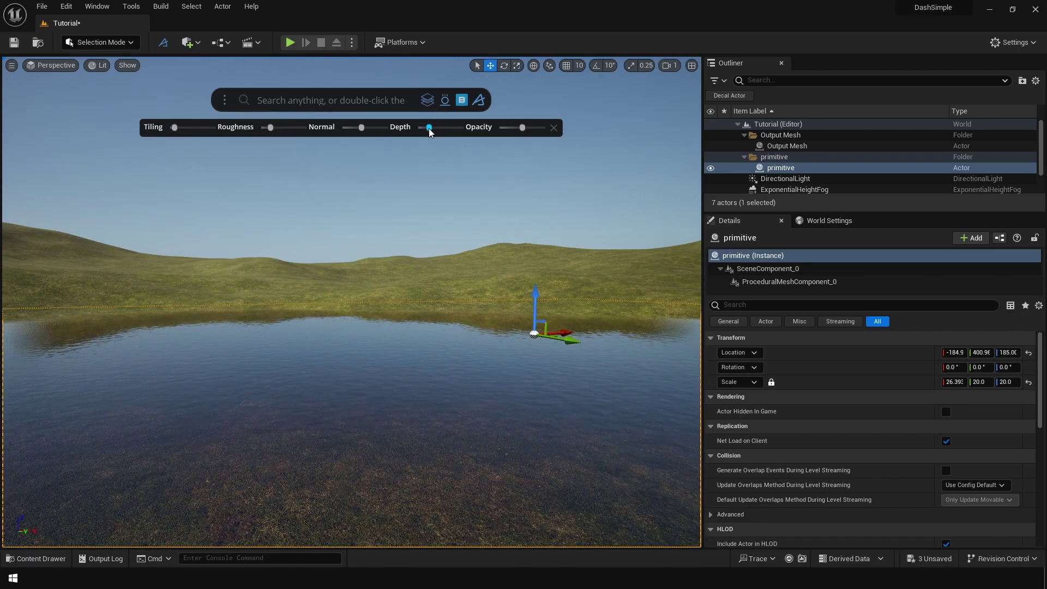
mouse_move(521, 128)
left_mouse_down()
mouse_move(500, 130)
mouse_move(543, 131)
mouse_move(520, 130)
left_mouse_up()
mouse_move(271, 130)
left_mouse_down()
mouse_move(282, 130)
mouse_move(262, 131)
left_mouse_up()
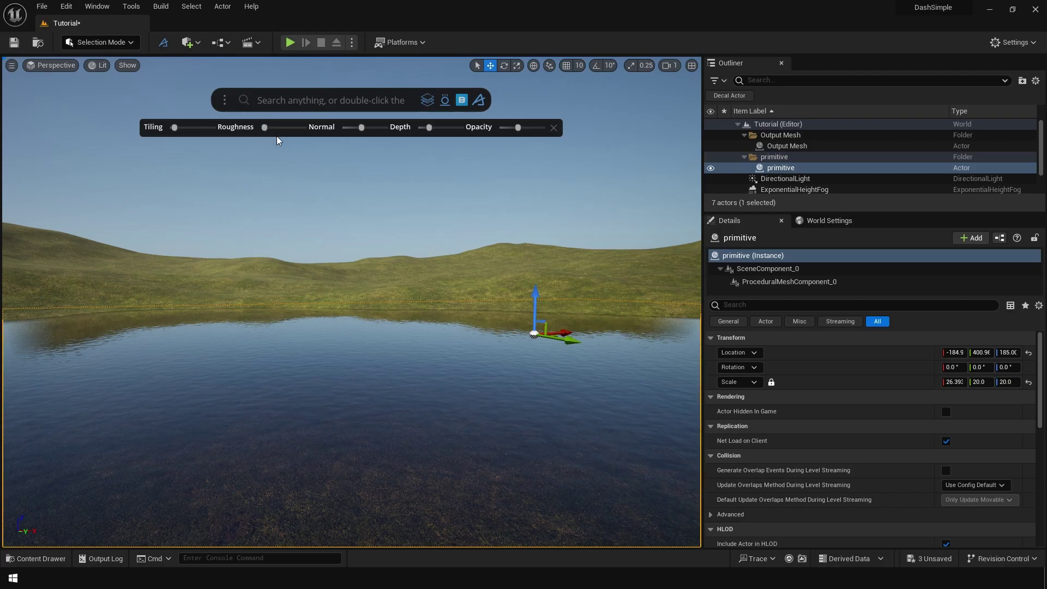
left_click_drag(353, 131, 345, 129)
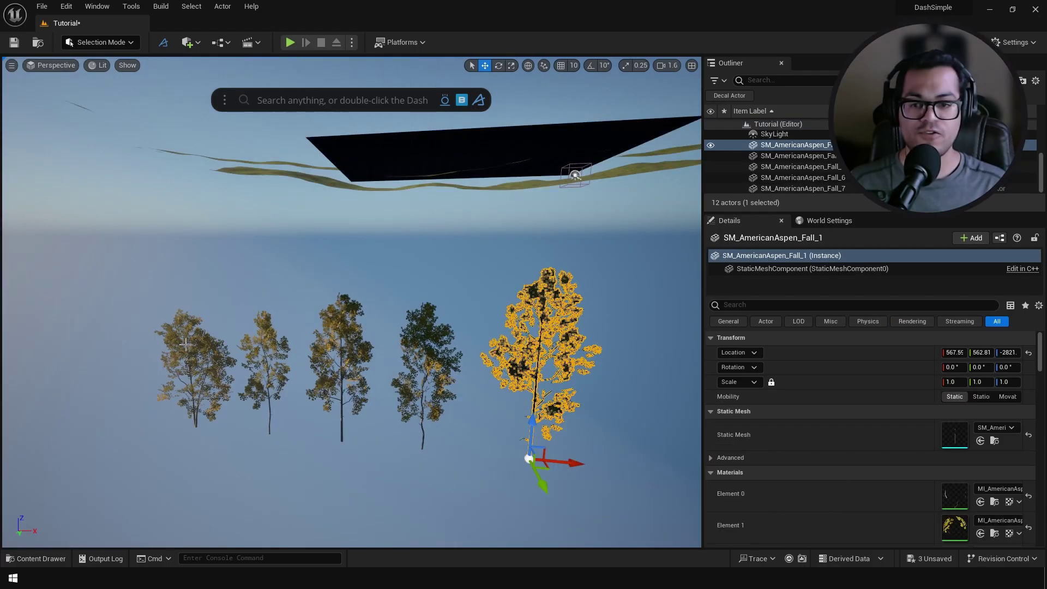
Select all five American Aspen trees and add them as the scatter meshes of a new Surface Scatter.
left_click(194, 365)
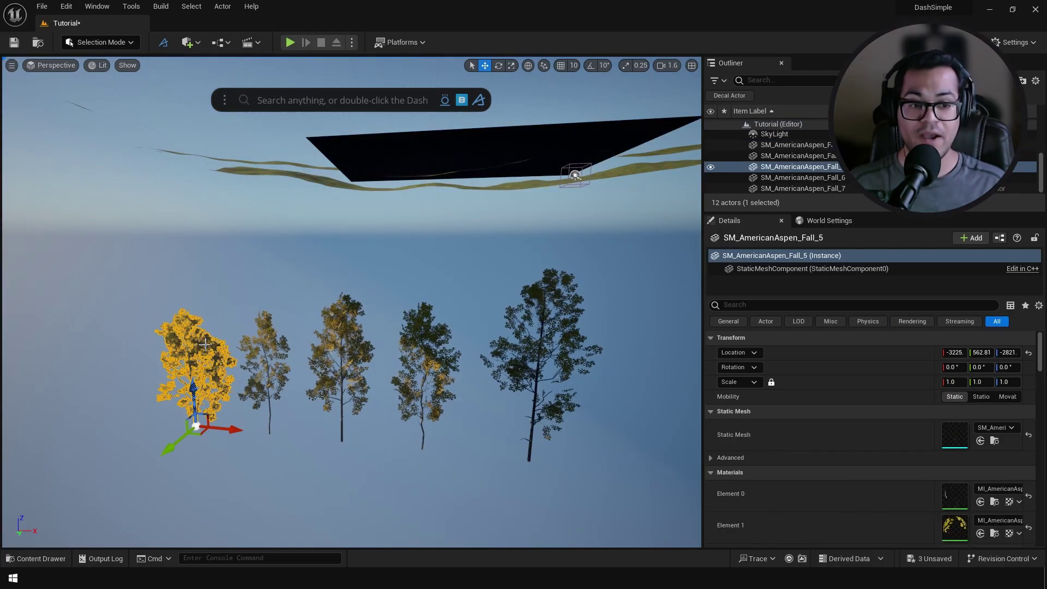
left_click(264, 354, "ctrl")
left_click(350, 339, "ctrl")
left_click(428, 360, "ctrl")
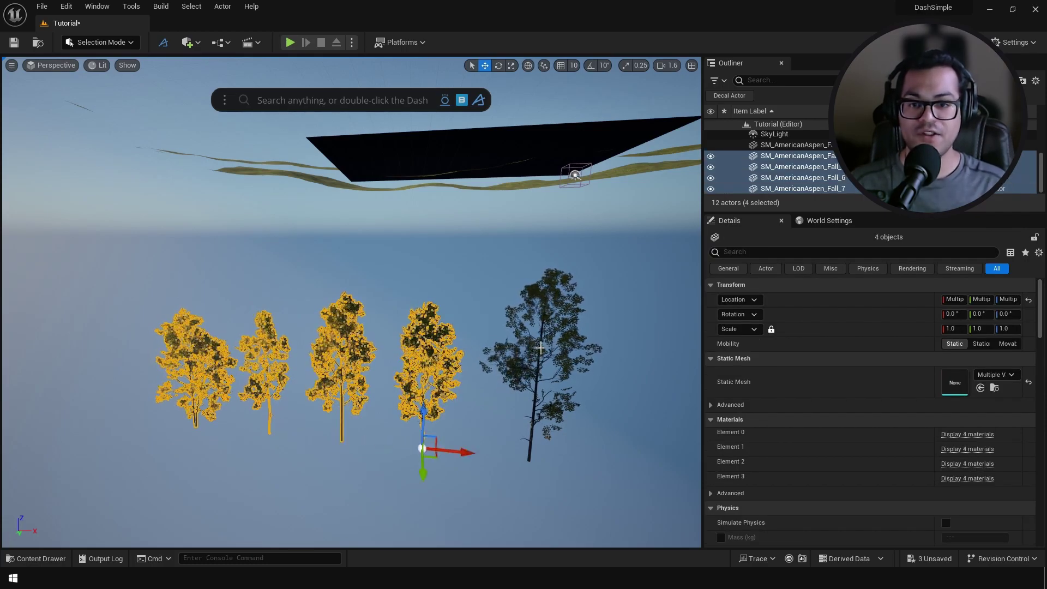
left_click(540, 349, "ctrl")
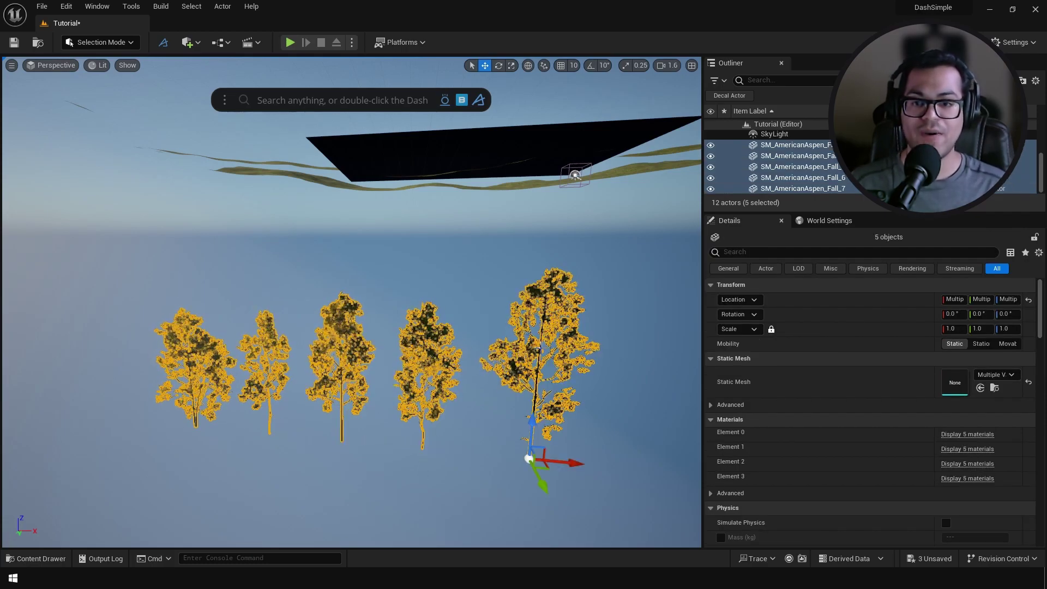
left_click(393, 99)
type("scatter")
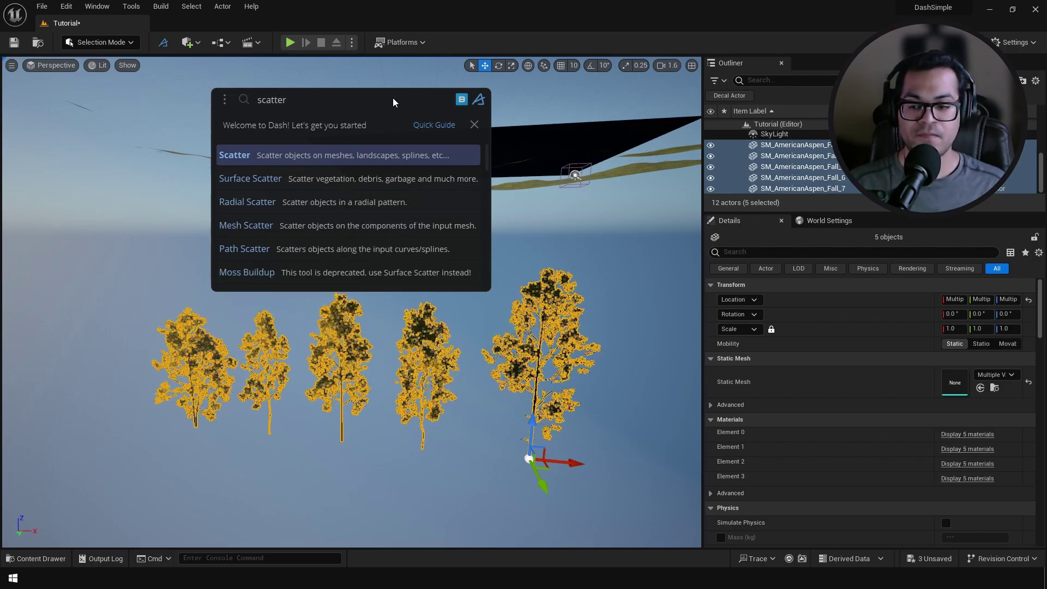
left_click(381, 177)
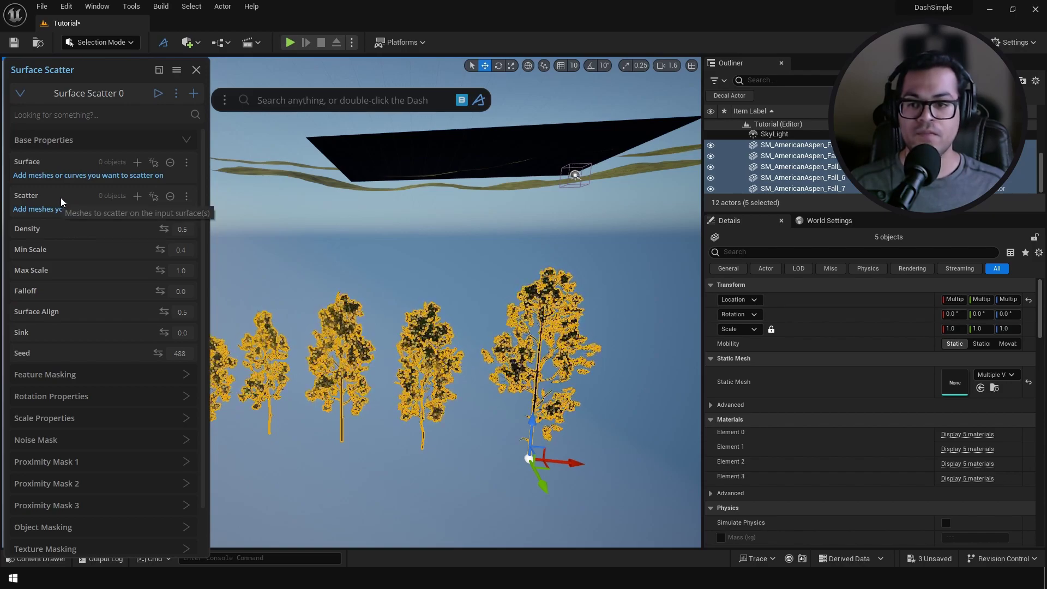
left_click(136, 197)
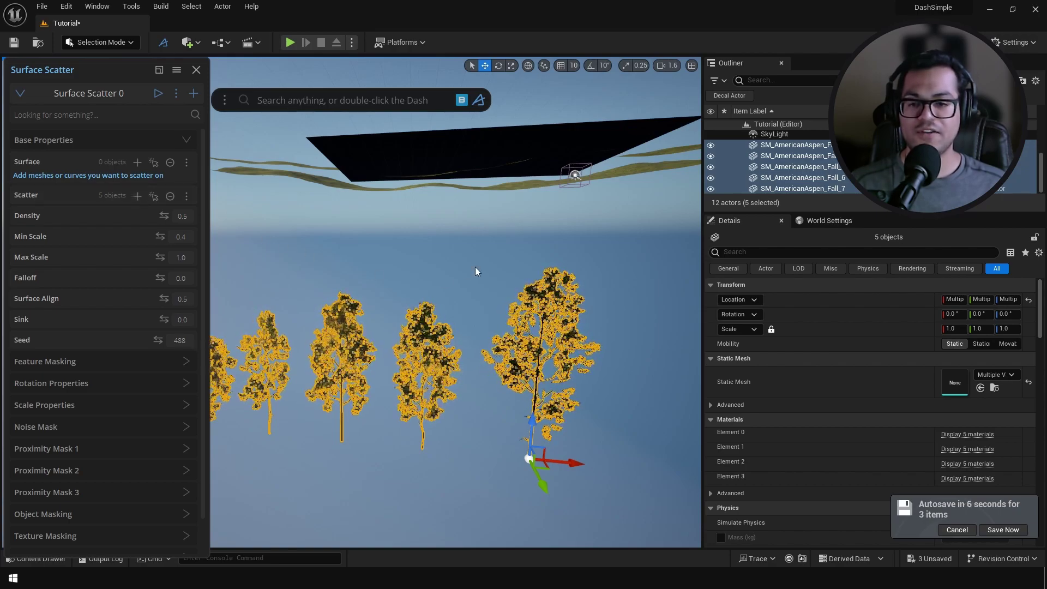
Add the terrain's Output Mesh as the surface of the aspen Surface Scatter and inspect the scattered trees around the lake.
key("e")
right_click_drag(476, 267, 476, 268)
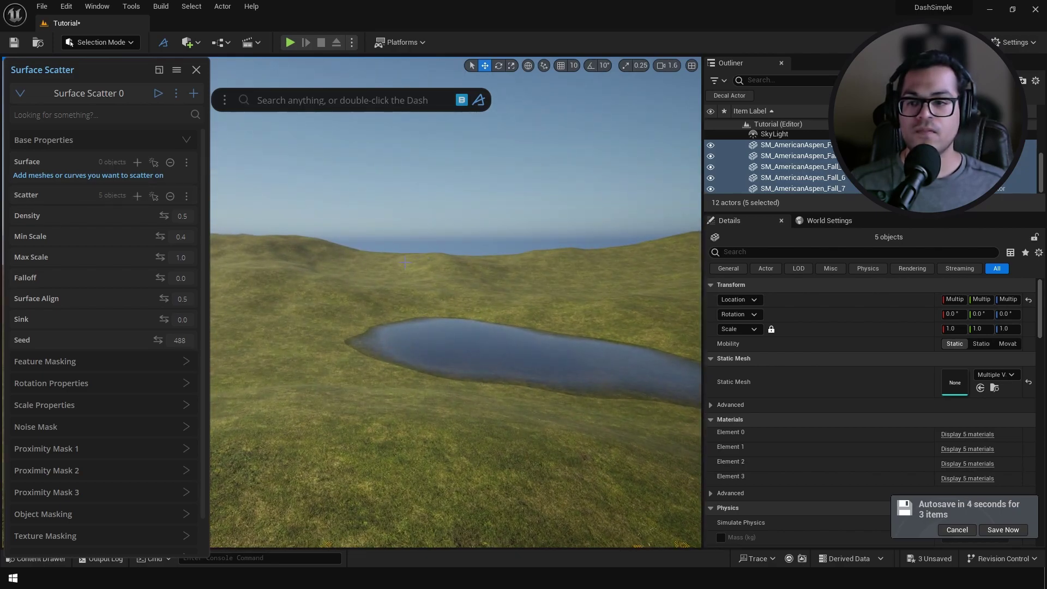
left_click(373, 275)
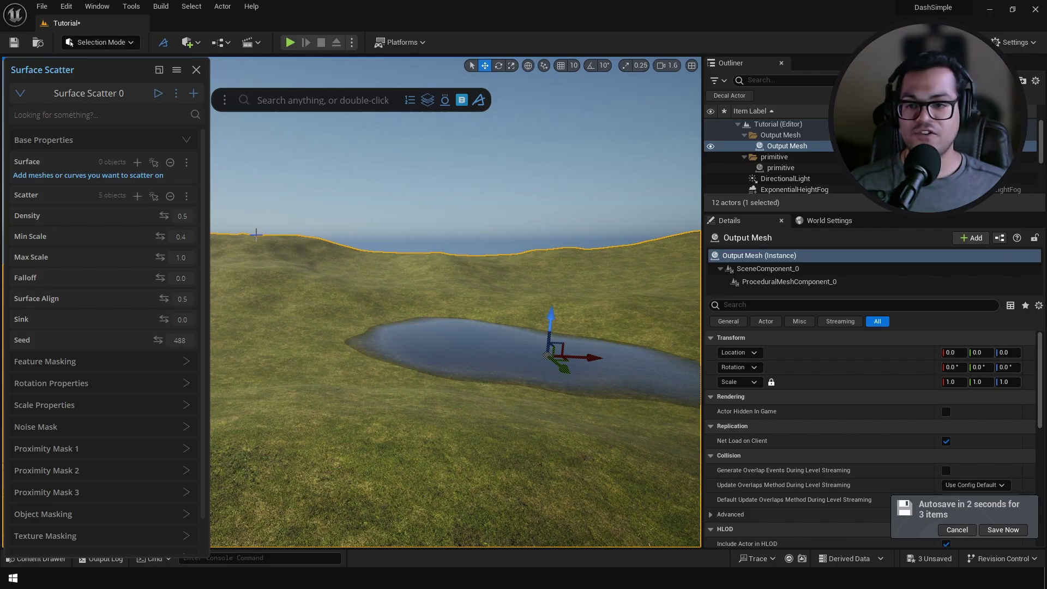
left_click(137, 162)
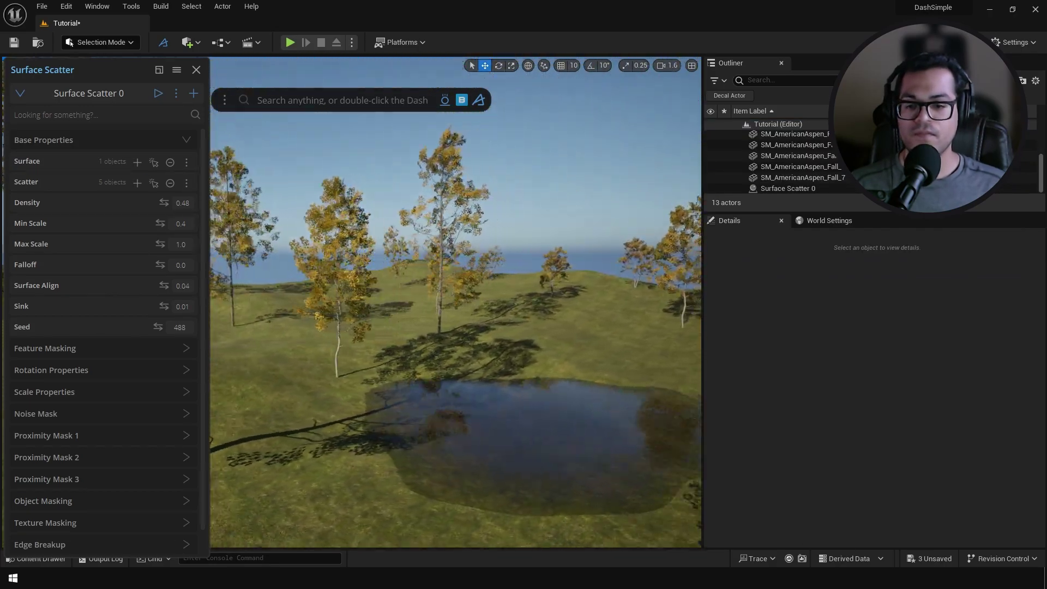
right_click_drag(455, 302, 526, 302)
key("w")
right_click_drag(458, 183, 324, 181)
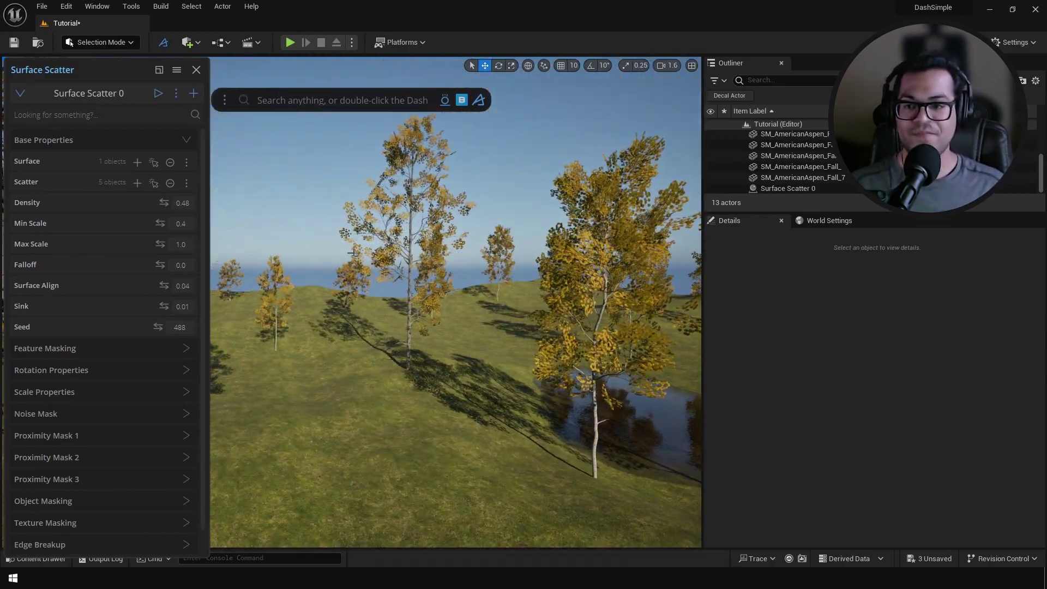
Select the scattered aspens and set their density to 0.6, min scale to 0.3 and max scale to 0.53.
left_click(196, 69)
left_click(410, 218)
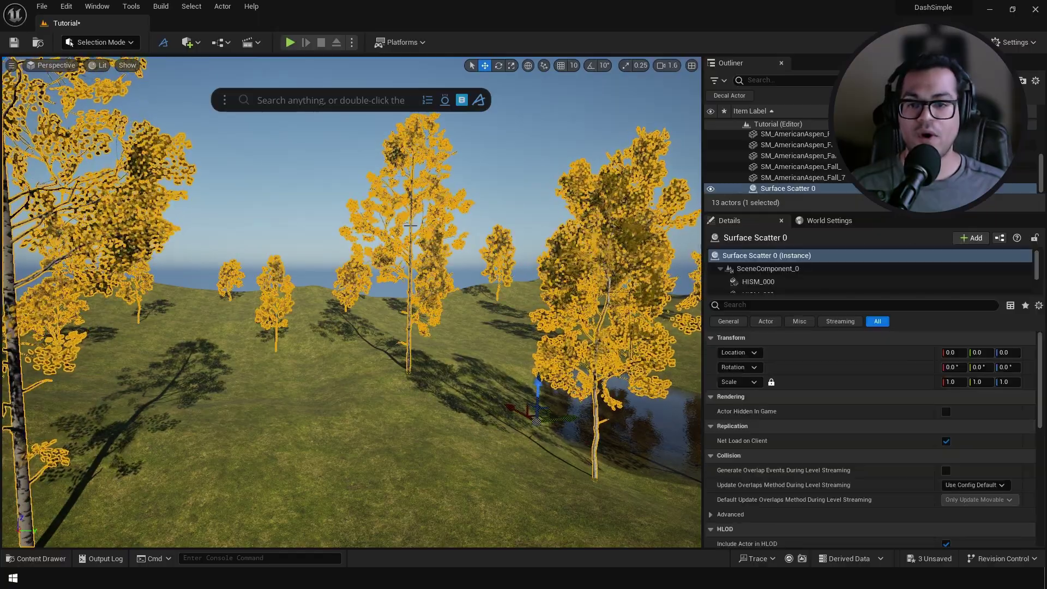
left_click(426, 102)
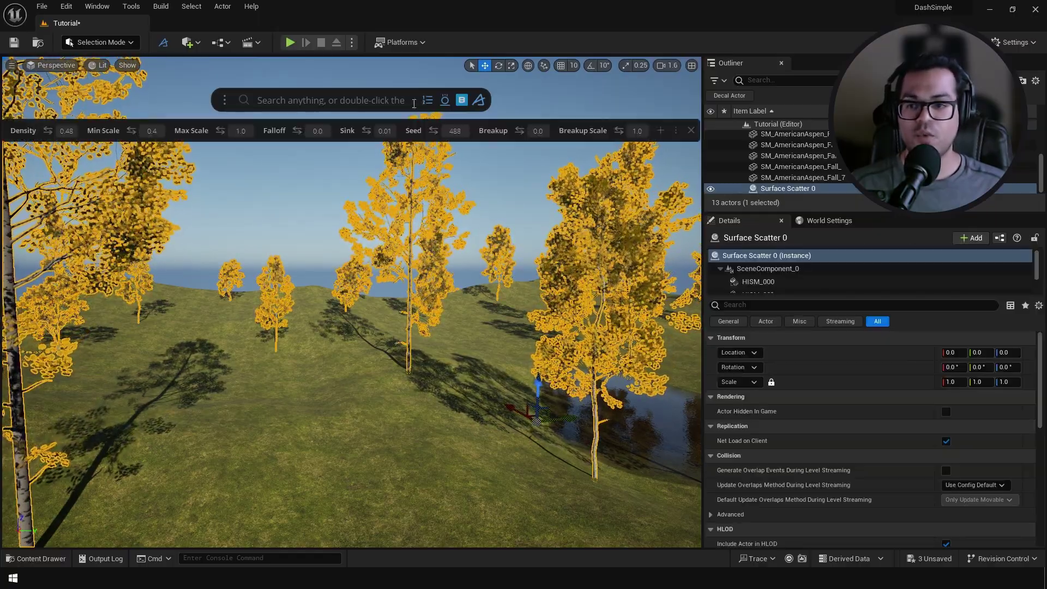
left_click_drag(51, 130, 82, 136)
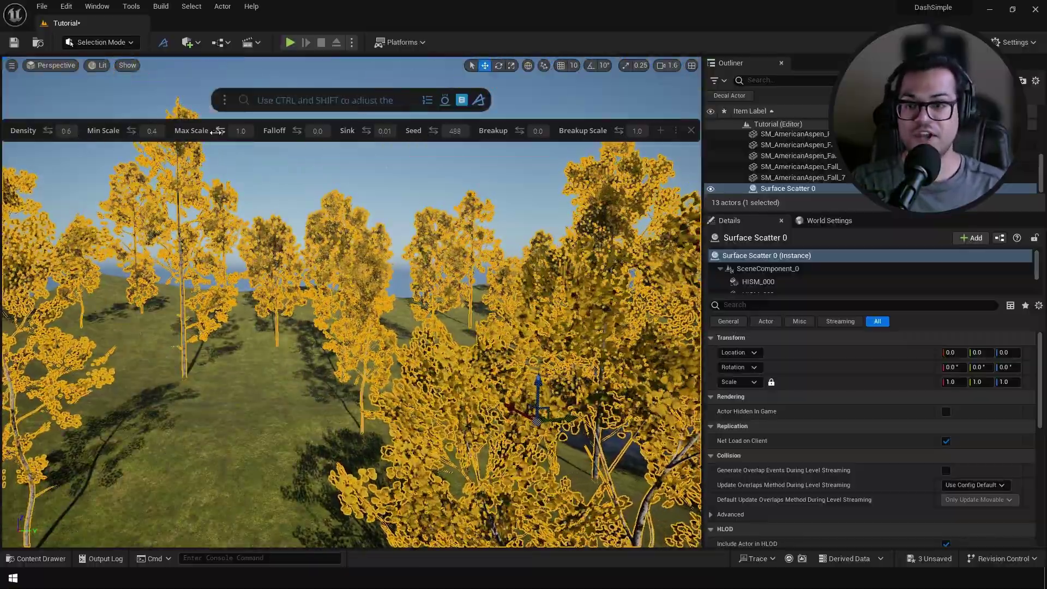
left_click_drag(220, 131, 111, 132)
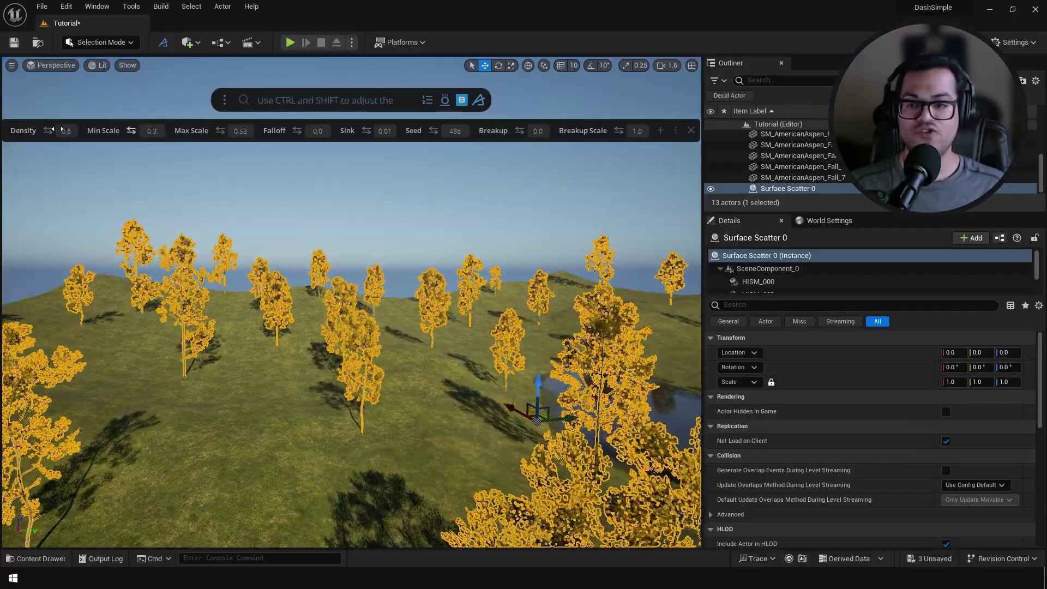
Refine the aspen scatter with min scale 0.43, seed 508, density 0.75 and breakup 0.26.
left_click_drag(65, 131, 66, 131)
mouse_move(163, 207)
right_mouse_down()
mouse_move(185, 240)
mouse_move(202, 218)
mouse_move(163, 191)
right_mouse_up()
left_click_drag(131, 132, 154, 132)
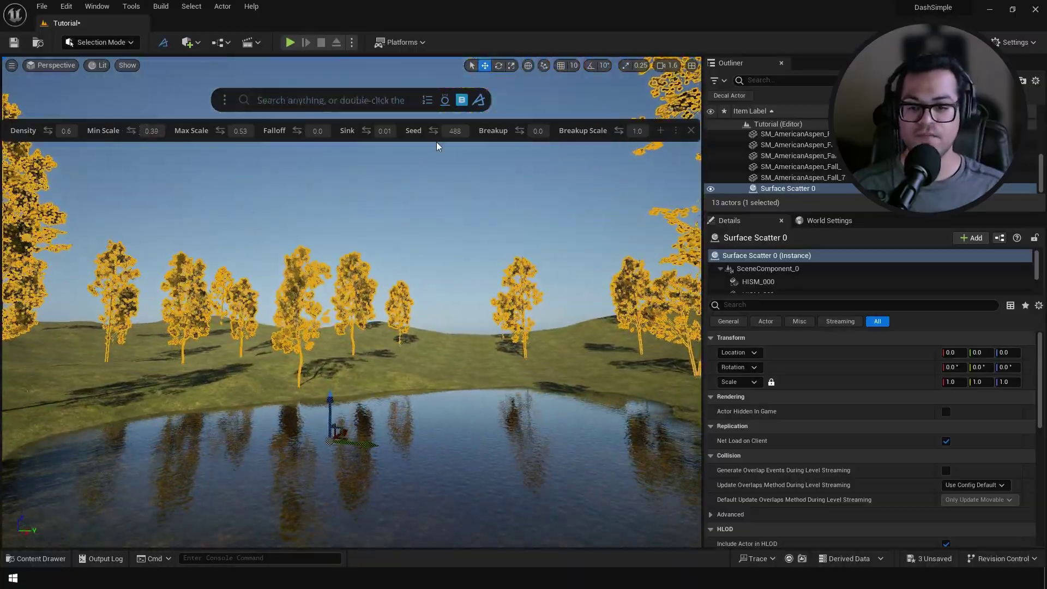
left_click_drag(434, 131, 463, 133)
left_click_drag(48, 131, 129, 130)
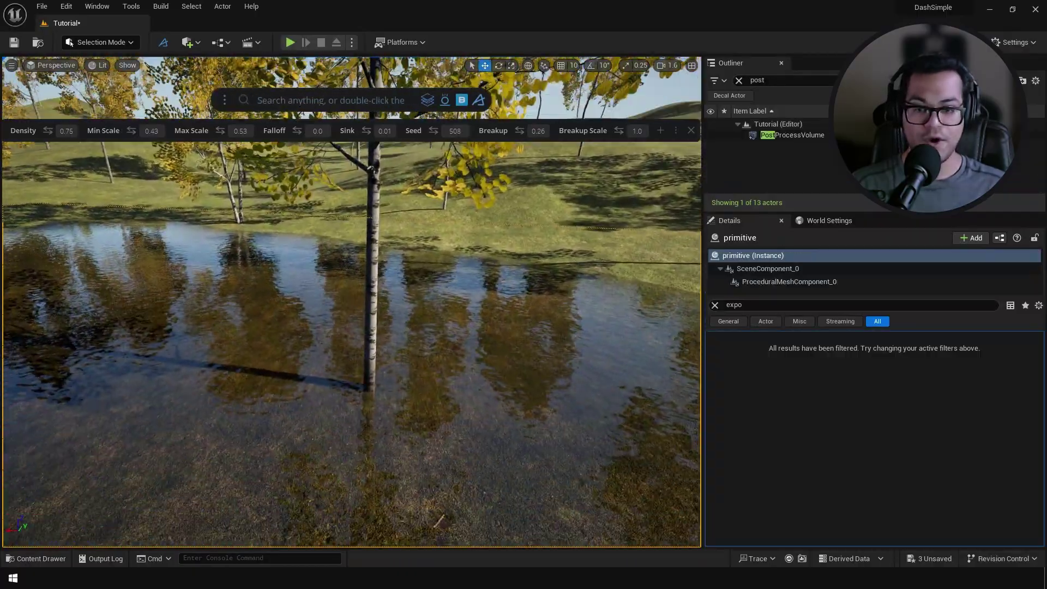
Select the aspen scatter again and open its full settings at Proximity Mask 1.
right_click_drag(339, 404, 338, 328)
key("s")
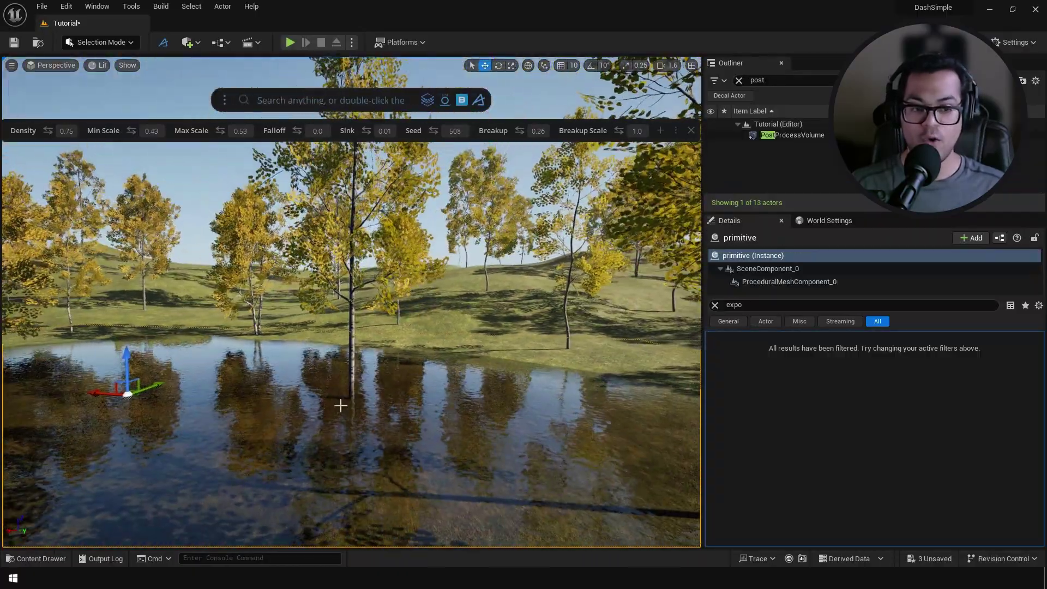
scroll(351, 326, "up", 3)
left_click(350, 305)
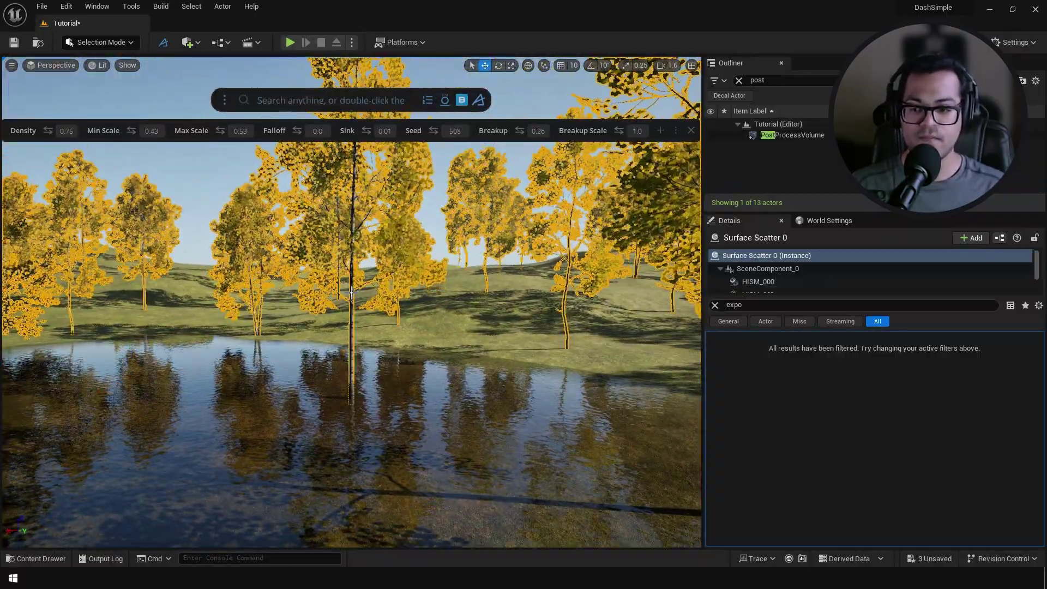
left_click(676, 131)
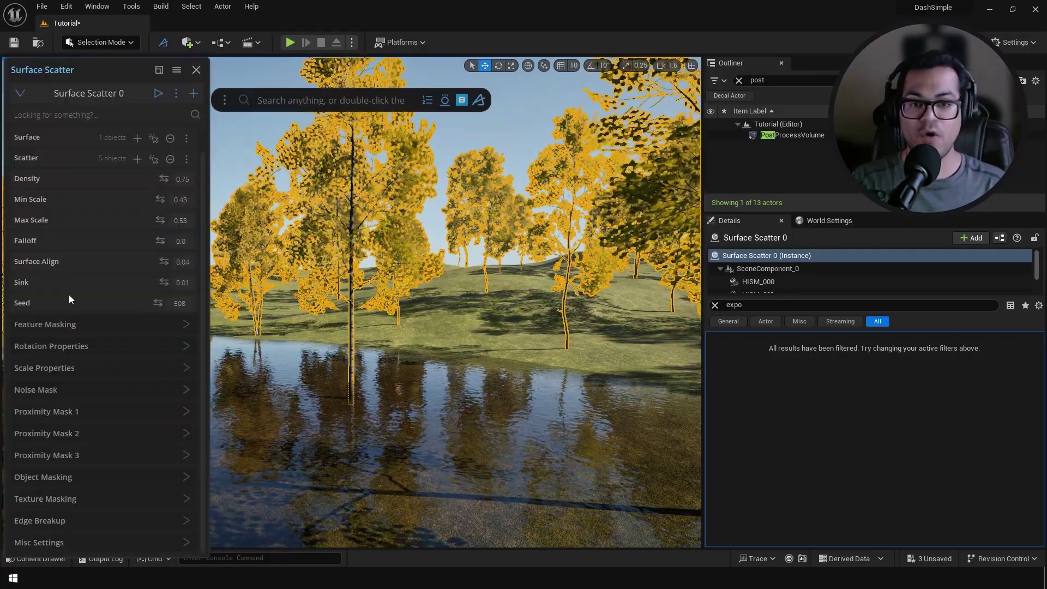
left_click(90, 410)
scroll(89, 410, "down", 2)
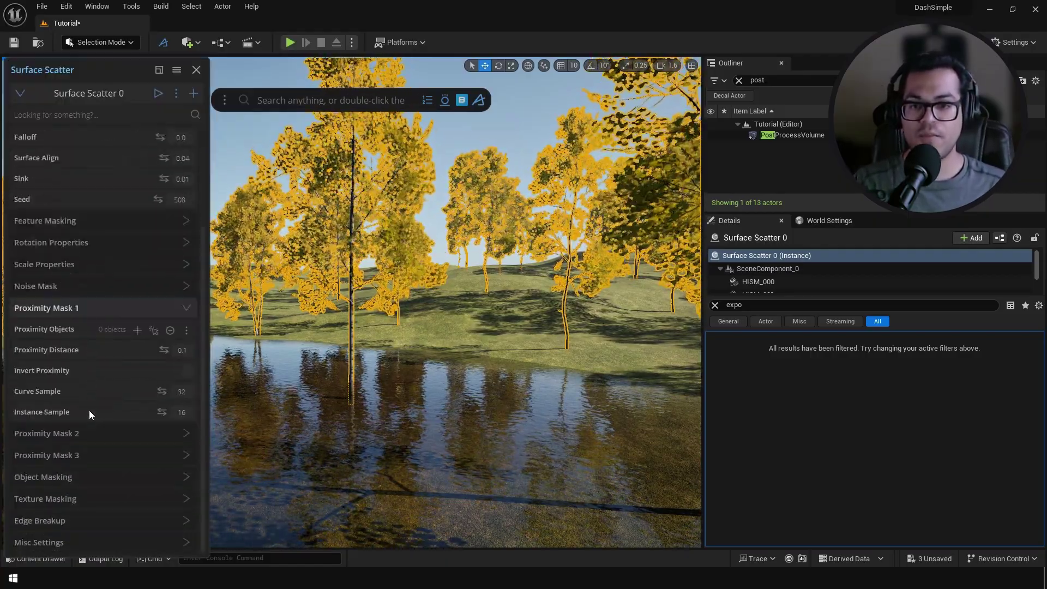
Add the water plane as the Proximity Mask 1 object, invert the proximity and set its distance to 1.0.
left_click(400, 428)
right_click_drag(401, 429, 382, 442)
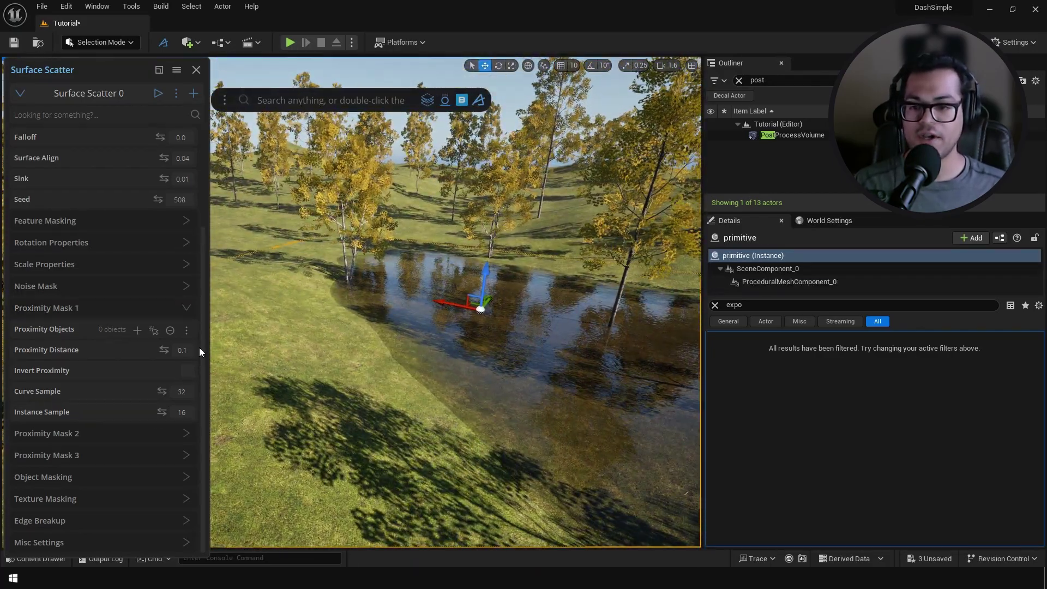
left_click(140, 329)
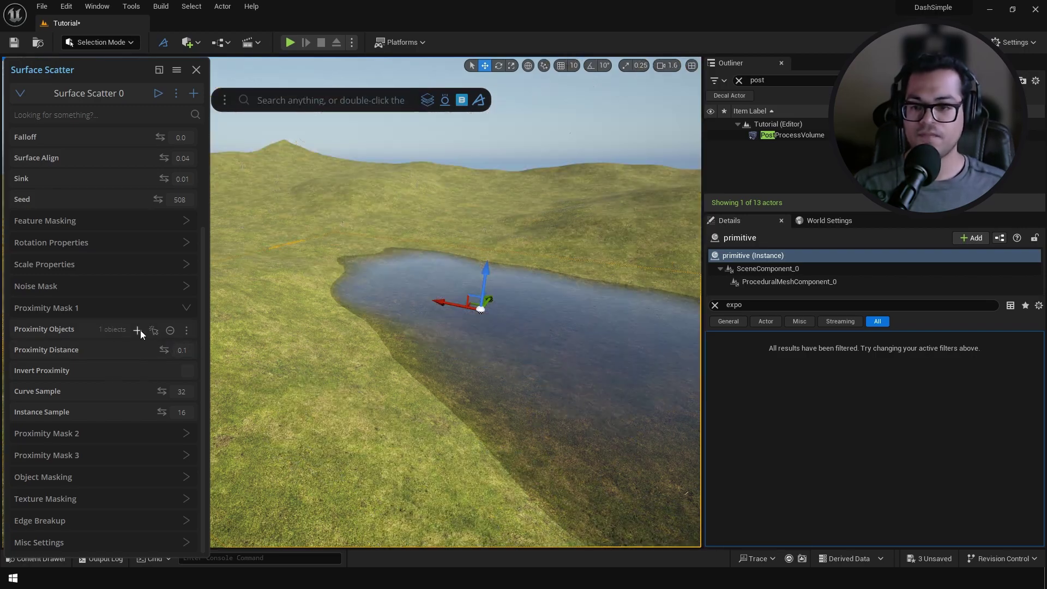
right_click_drag(451, 362, 406, 353)
left_click(192, 370)
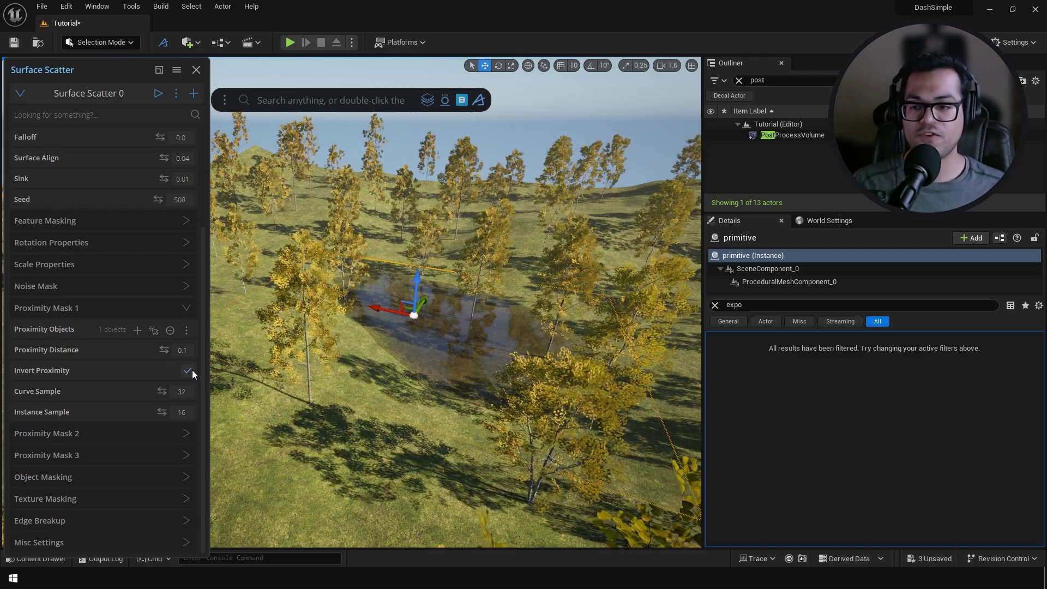
mouse_move(184, 355)
left_mouse_down()
mouse_move(191, 348)
mouse_move(180, 350)
left_mouse_up()
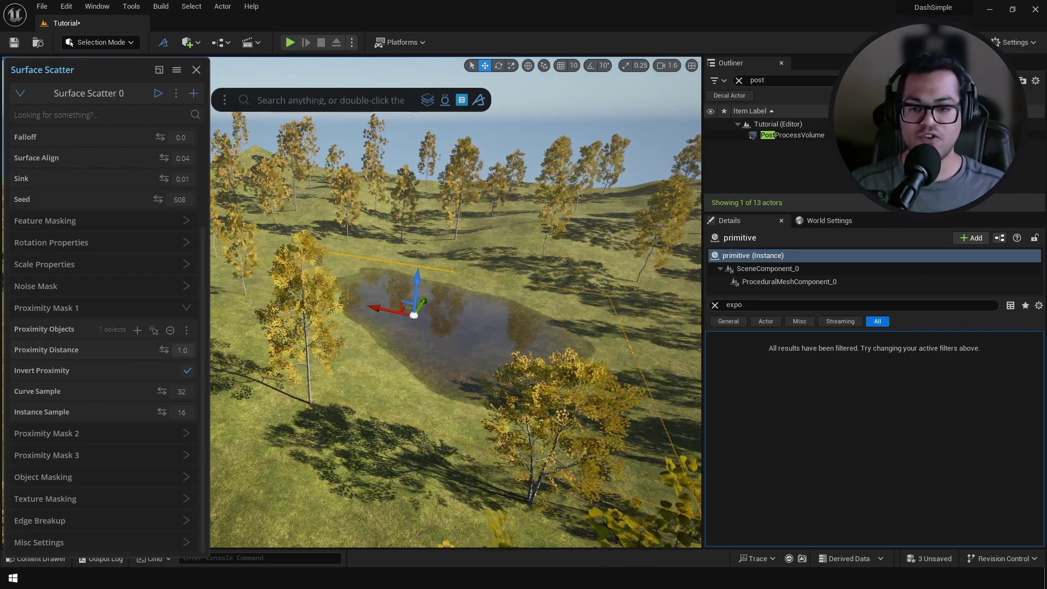
Create a new Surface Scatter in Dash with the two selected grass meshes as its scatter objects.
key("w")
right_click_drag(272, 352, 268, 323)
key("s")
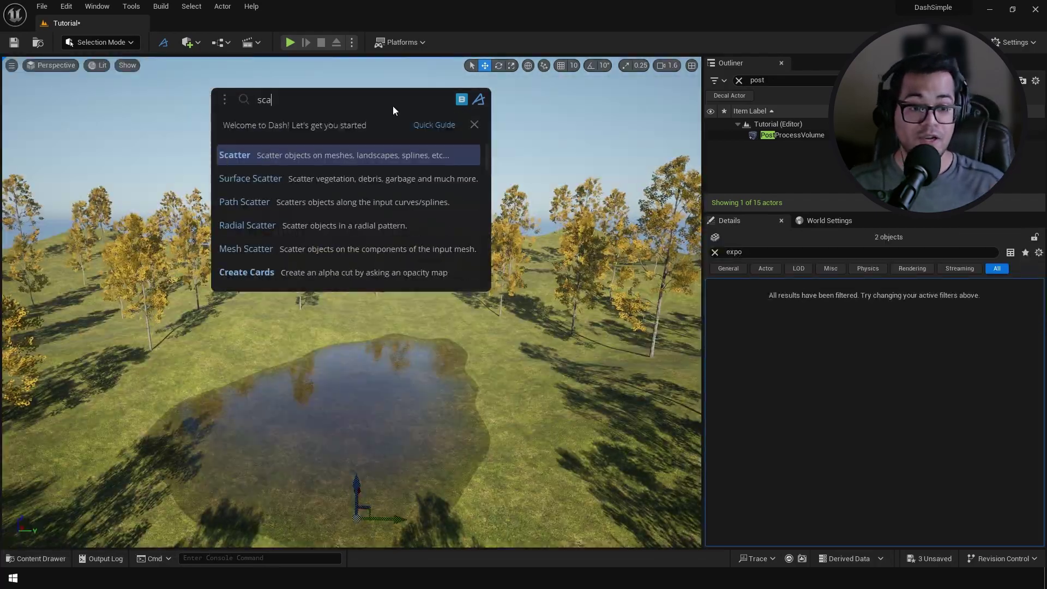
type("tere")
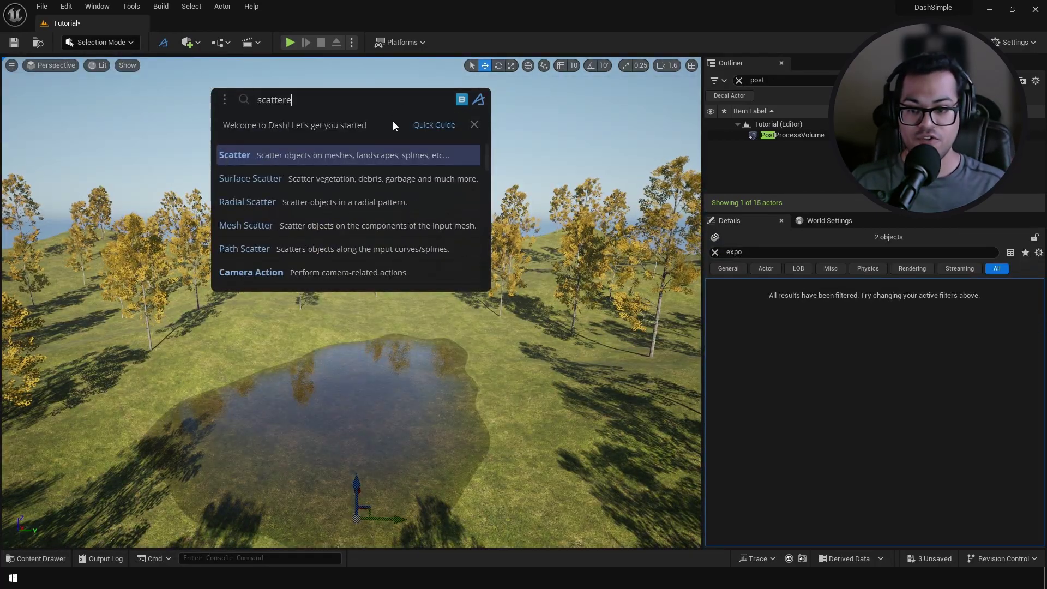
left_click(384, 174)
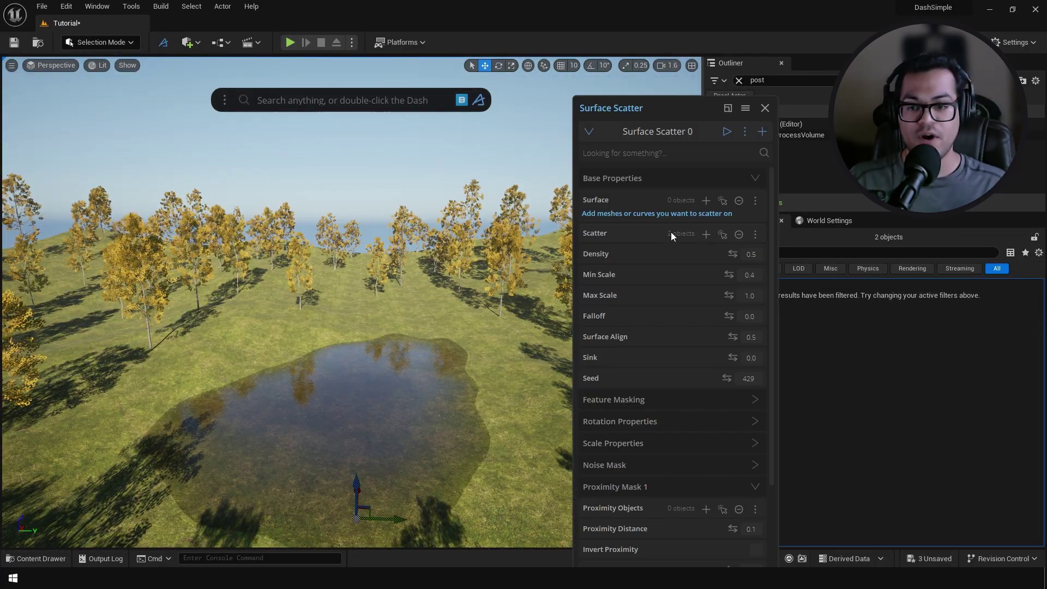
left_click(755, 234)
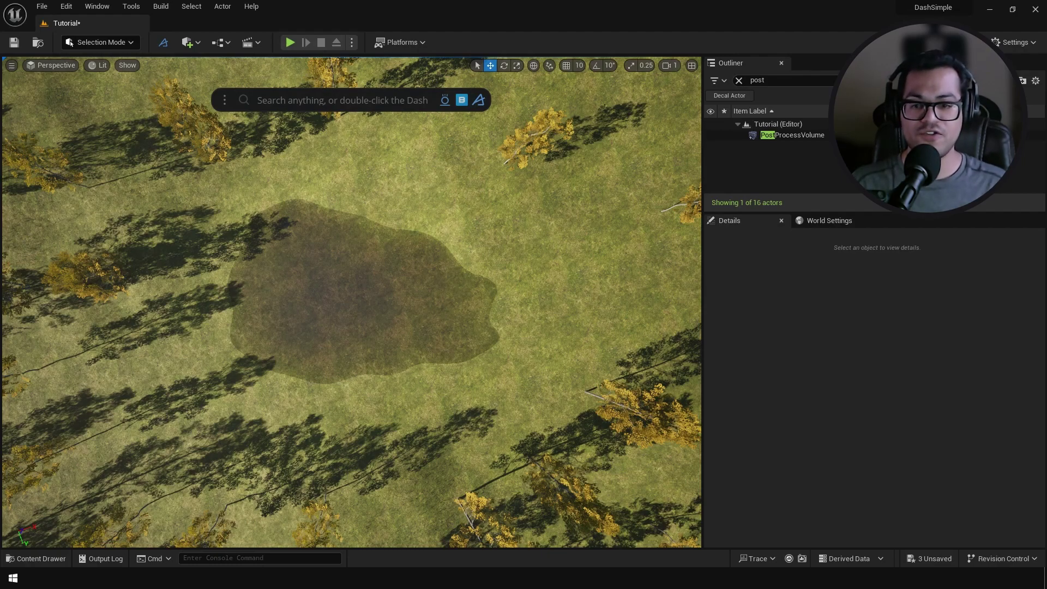
Draw a closed curve on the terrain around the lake with Dash's Curve tool and resample it to fewer points.
type("curve")
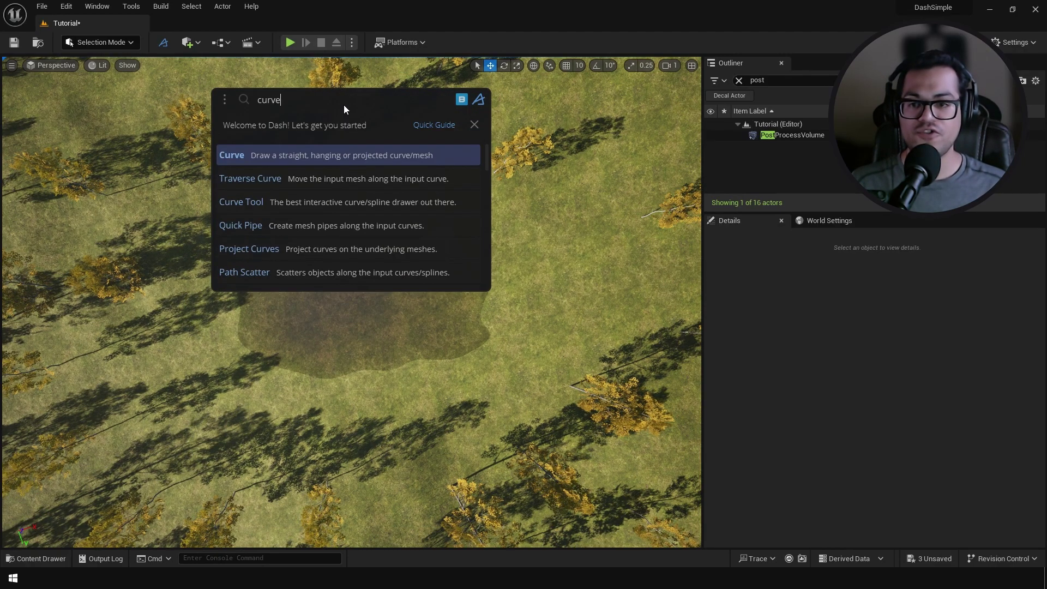
left_click(320, 156)
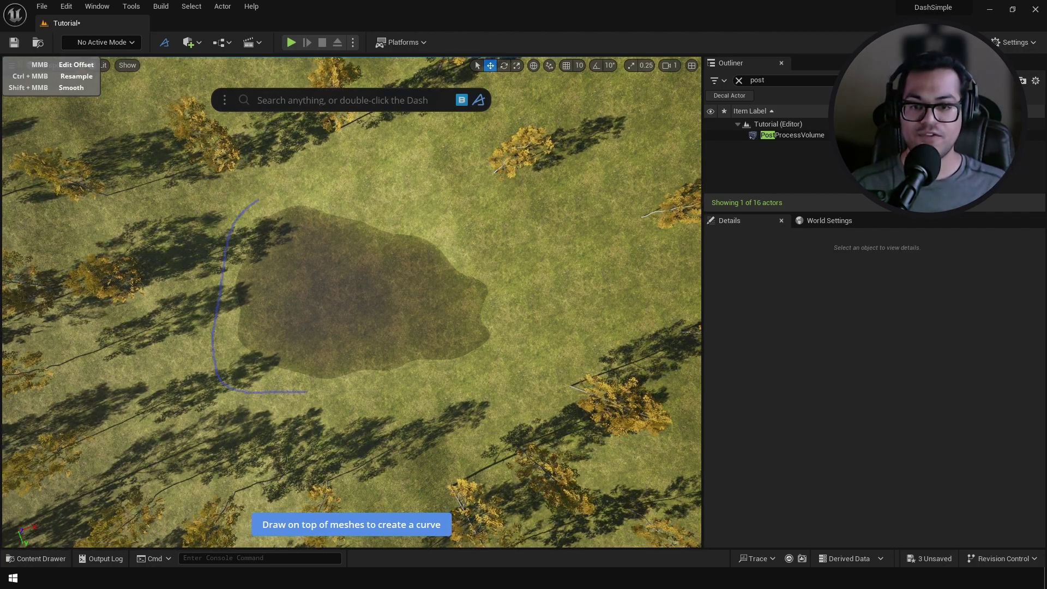
left_click_drag(525, 349, 518, 294)
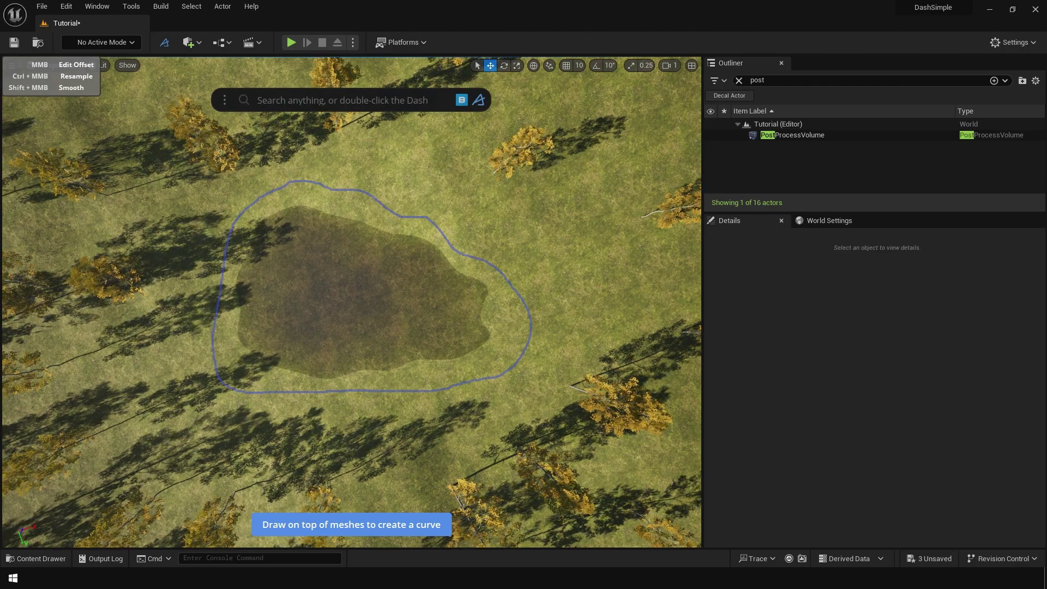
left_click_drag(257, 201, 259, 205)
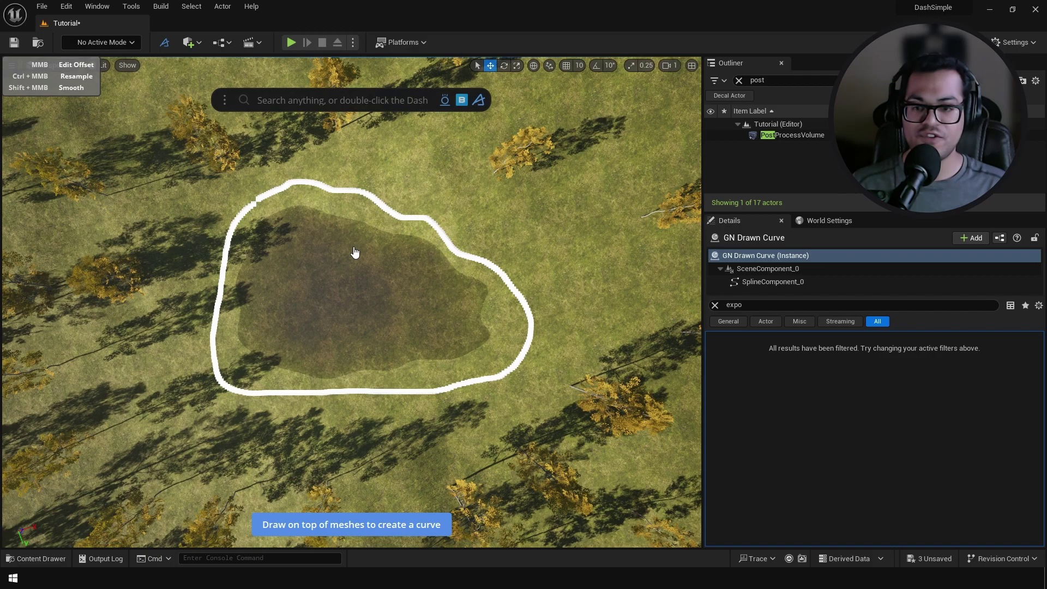
mouse_move(349, 235)
middle_mouse_down("ctrl")
mouse_move(360, 235)
mouse_move(344, 234)
middle_mouse_up("ctrl")
key("w")
right_click_drag(363, 271, 409, 136)
key("s")
Create a Path Scatter in Dash and add GN Drawn Curve as its curve.
left_click(338, 99)
type("curve")
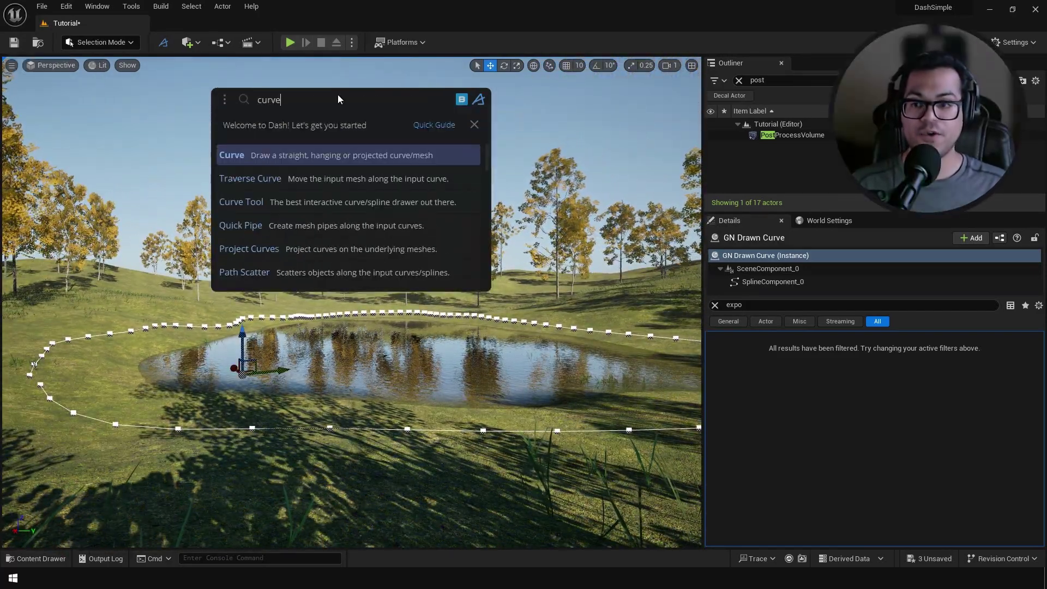
key("Down")
key("Down")
key("Down")
key("Down")
key("Down")
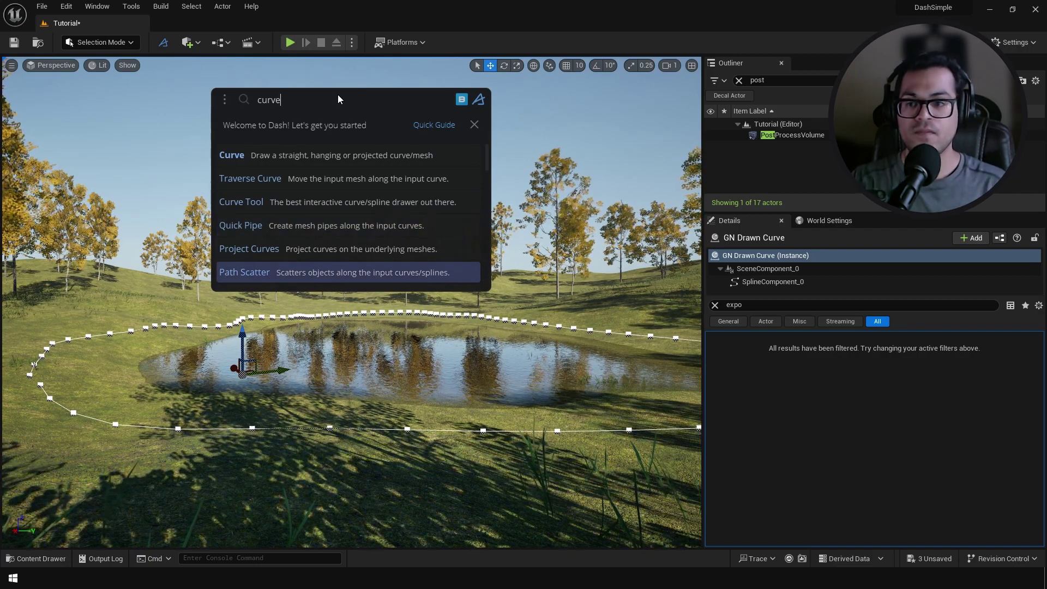
key("Return")
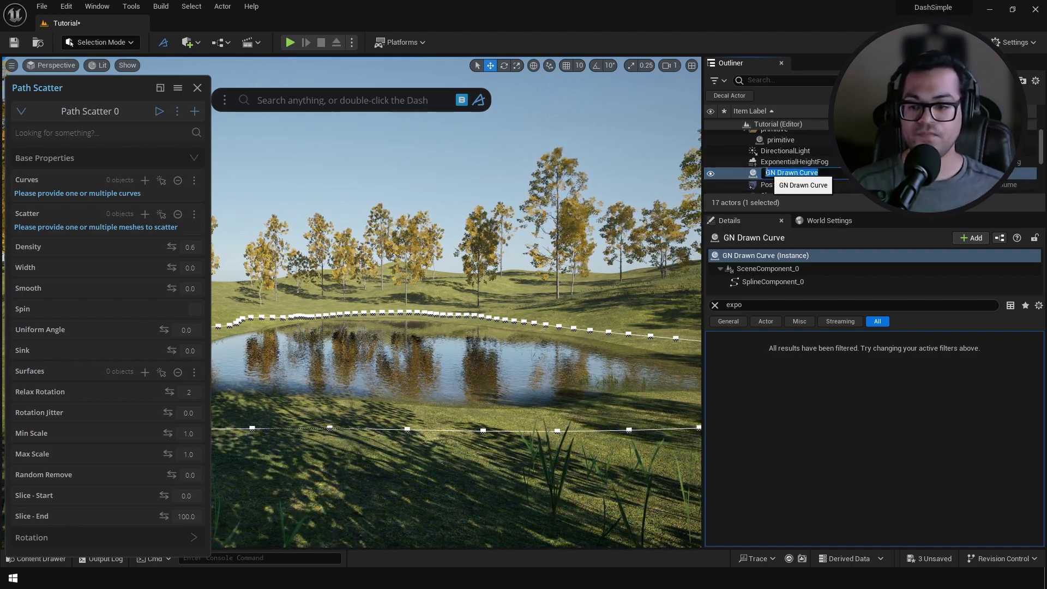
left_click(146, 180)
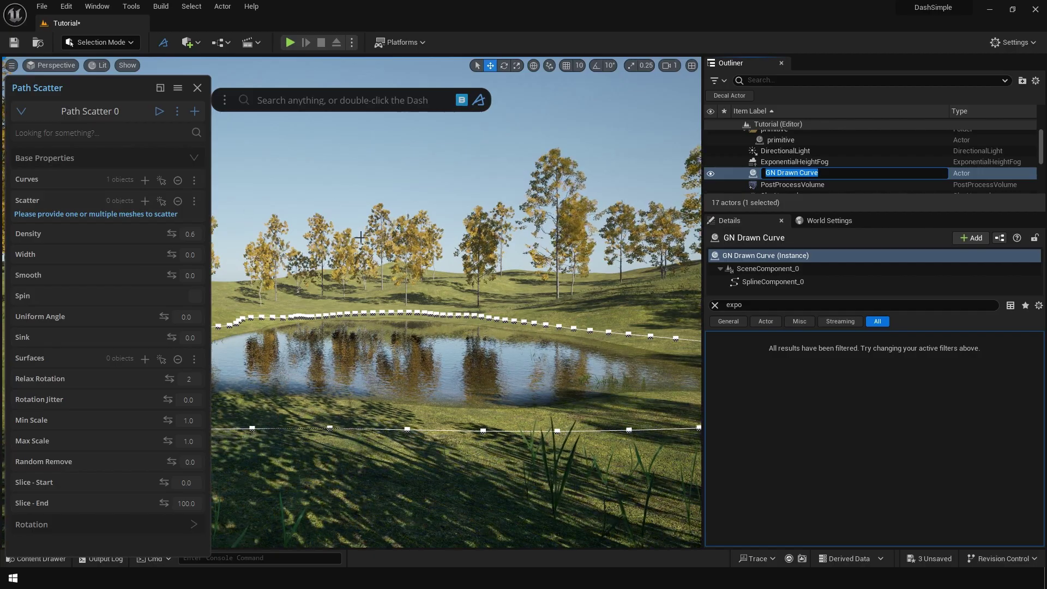
Select four of the American Aspen source trees and add them as the scatter meshes of the Path Scatter.
mouse_move(415, 305)
right_mouse_down()
mouse_move(416, 382)
mouse_move(415, 349)
mouse_move(403, 371)
mouse_move(401, 328)
mouse_move(398, 349)
mouse_move(387, 333)
right_mouse_up()
left_click(376, 322)
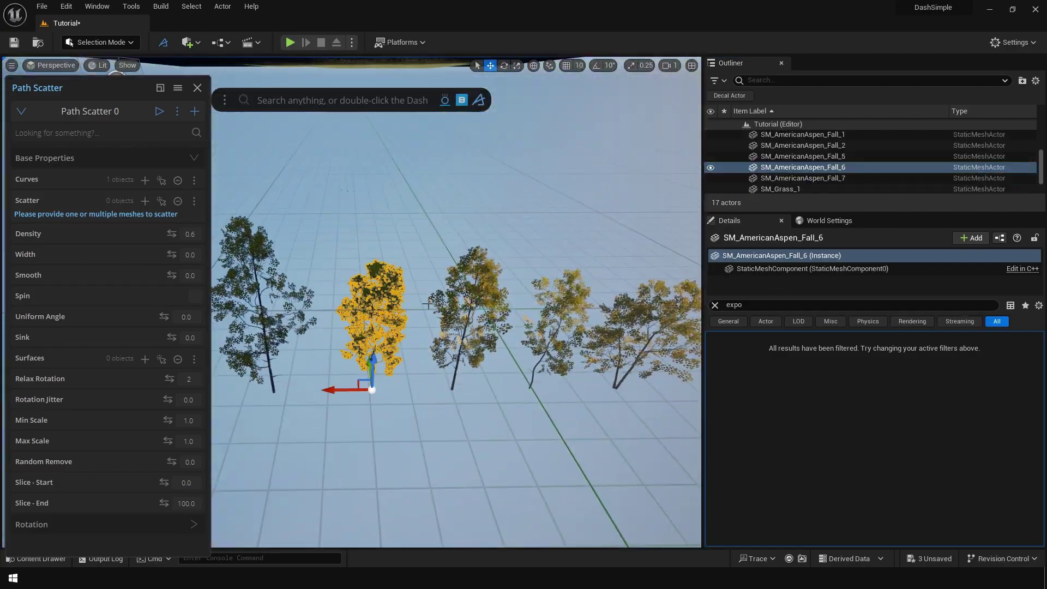
left_click(562, 330, "ctrl")
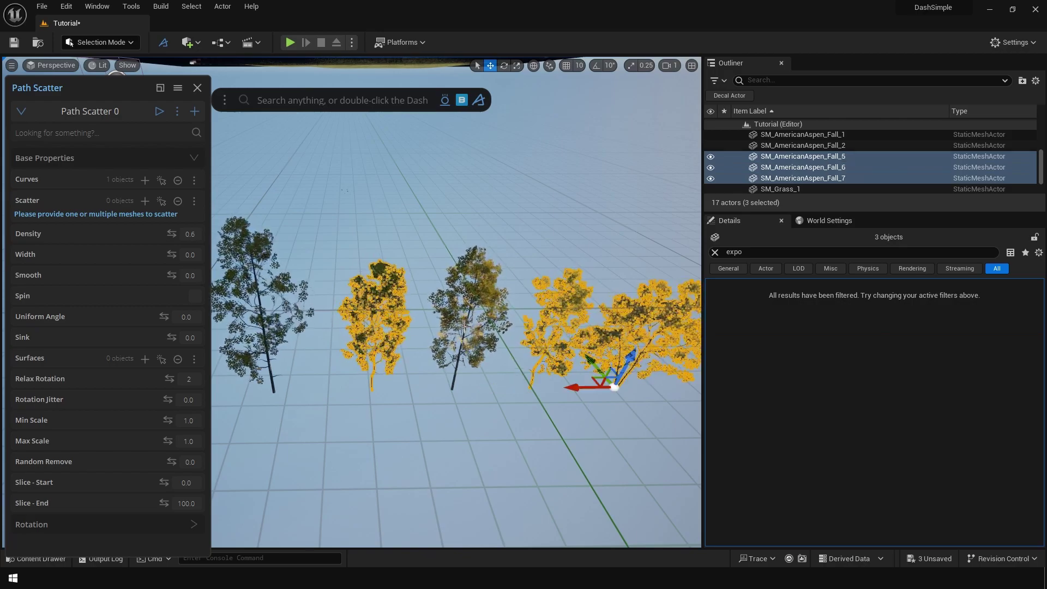
left_click(144, 201)
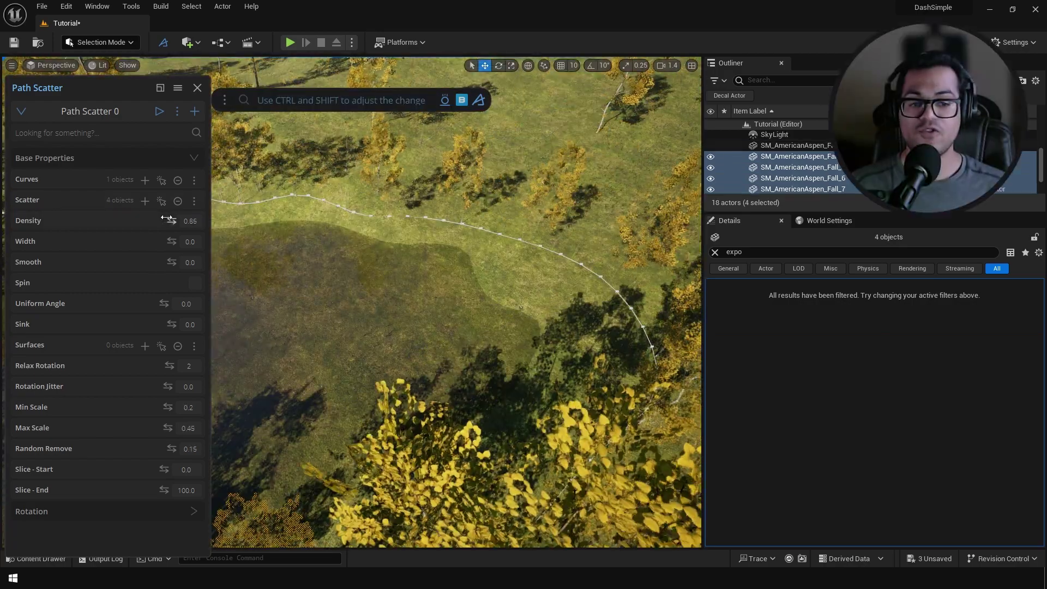
Set the Path Scatter's density to 0.87 and adjust a point of the drawn curve beside the lake.
left_click_drag(159, 217, 179, 217)
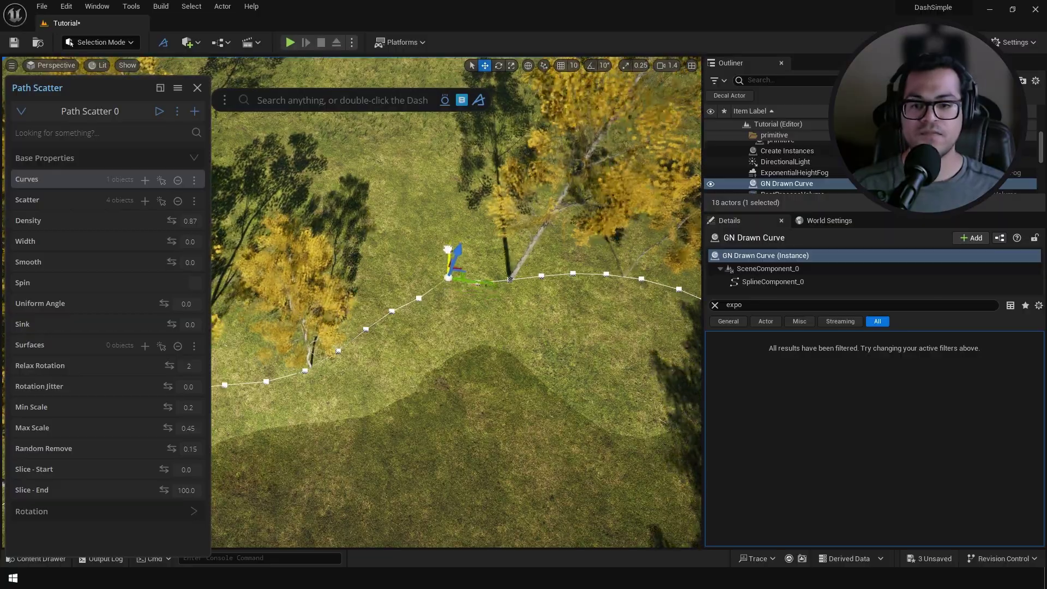
mouse_move(447, 250)
left_mouse_down()
mouse_move(444, 189)
mouse_move(449, 251)
left_mouse_up()
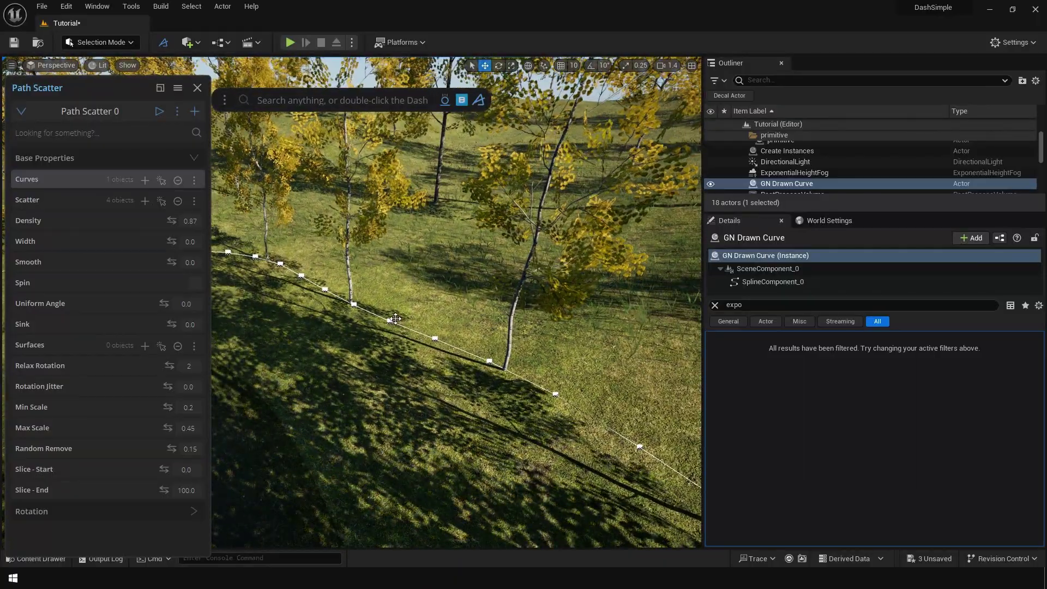
Adjust the drawn curve's shape beside the lake and change the density of the surface scatter on the surrounding terrain.
left_click_drag(395, 319, 402, 277)
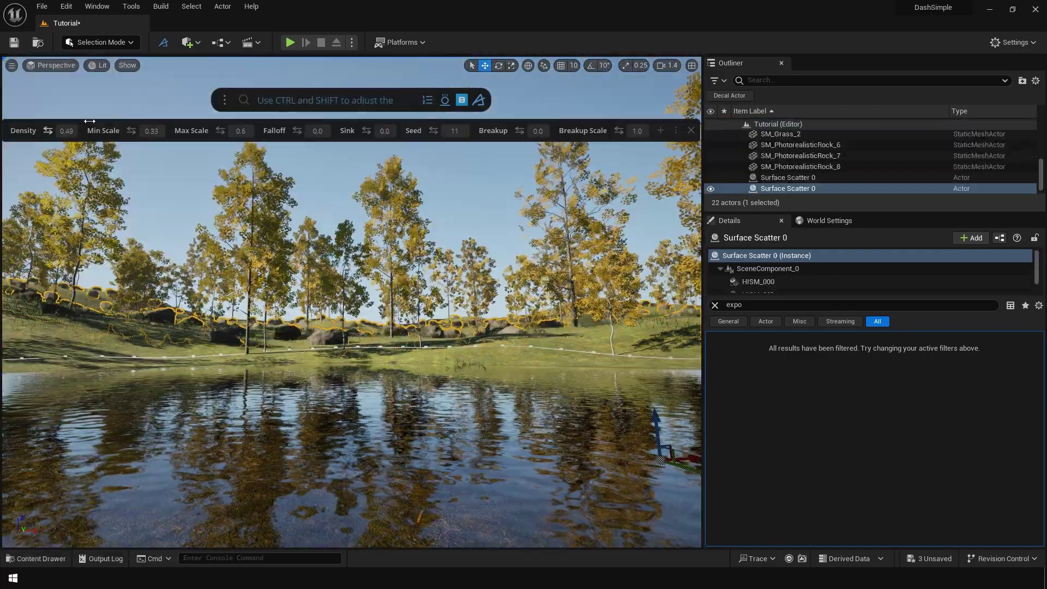
left_click_drag(89, 121, 15, 129)
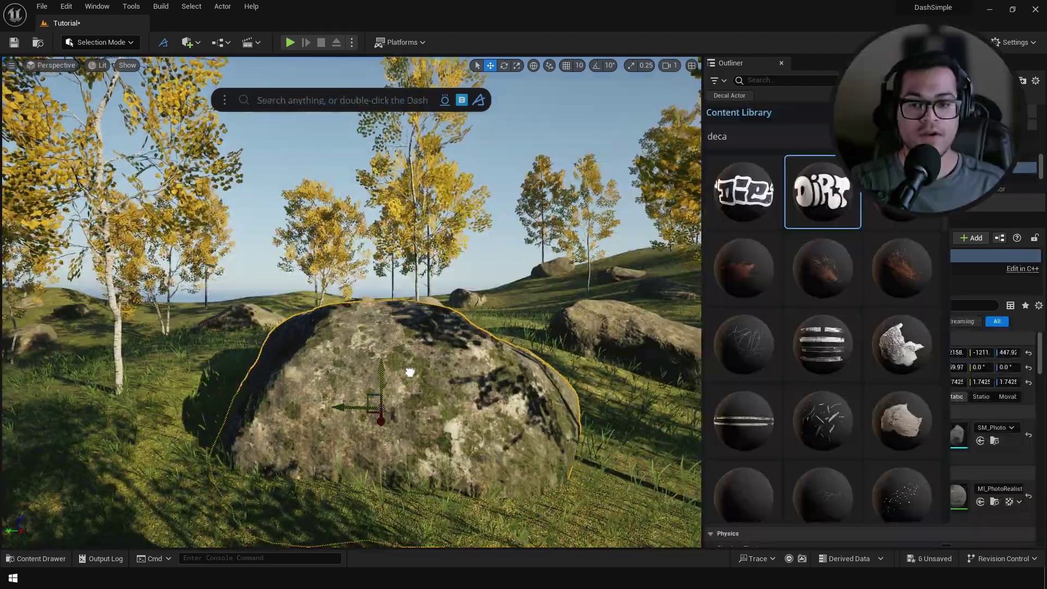
Raise the boulder further out of the ground and place the DIRT graffiti decal from the Content Library on its face.
left_click_drag(410, 372, 410, 333)
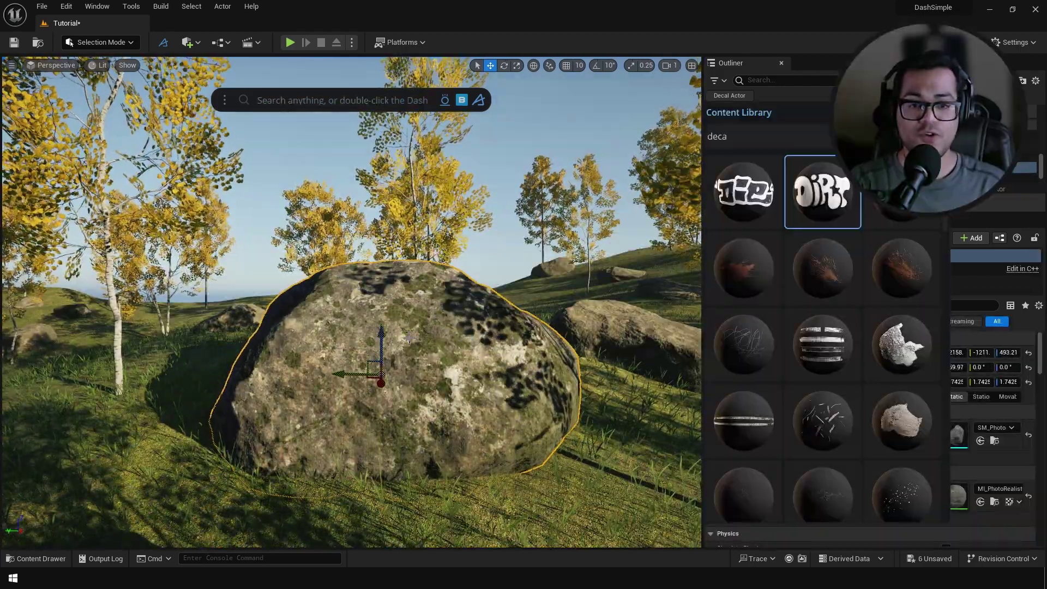
key("q")
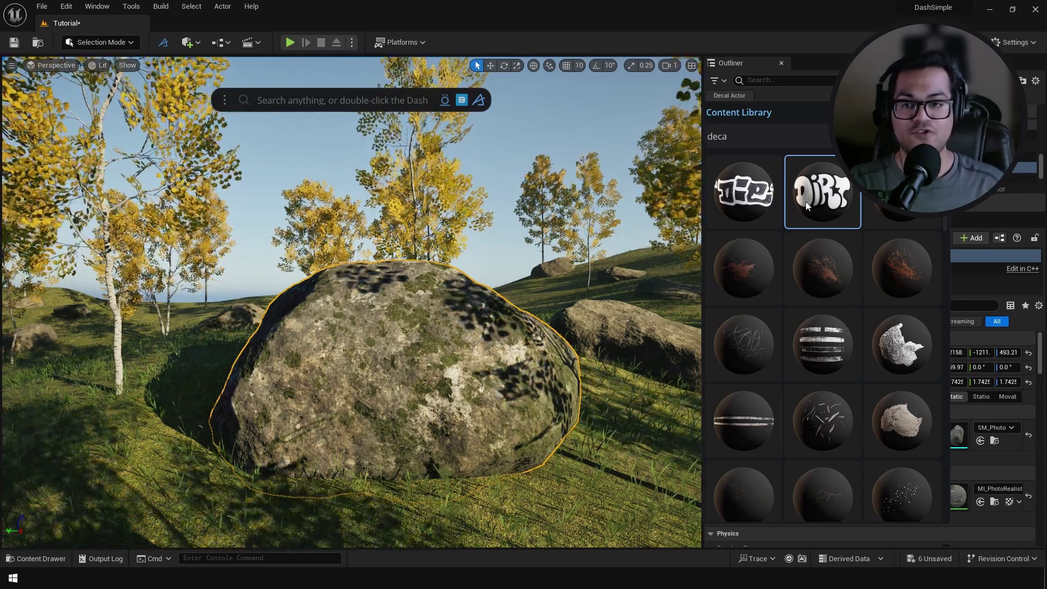
left_click_drag(835, 194, 565, 286)
left_click_drag(378, 368, 378, 369)
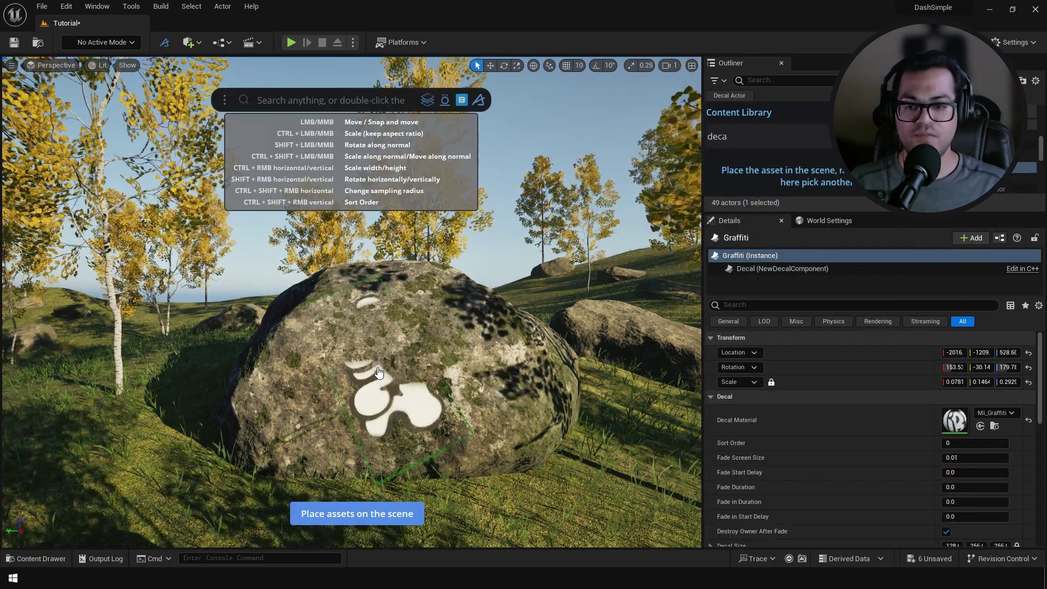
Stretch, rotate and scale the DIRT decal so its lettering reads horizontally across the boulder's front.
right_click_drag(378, 372, 435, 408, "ctrl")
left_click_drag(435, 408, 485, 397)
right_click_drag(485, 397, 486, 431)
key("w")
left_click_drag(486, 397, 349, 355, "shift")
mouse_move(349, 355)
left_mouse_down("ctrl")
mouse_move(403, 355)
mouse_move(363, 365)
left_mouse_up("ctrl")
scroll(504, 413, "down", 8)
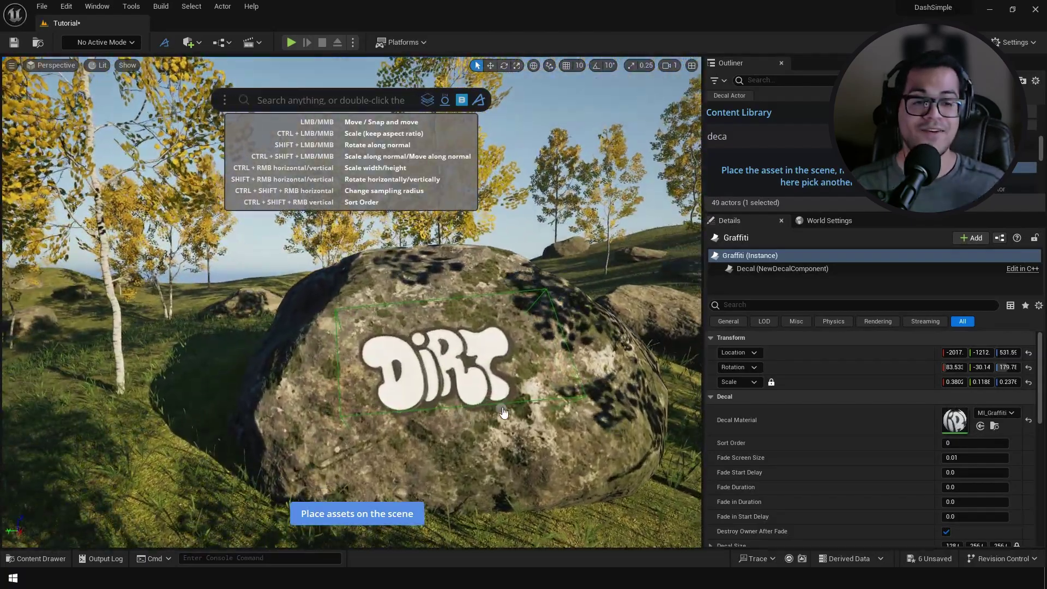
Reposition and slightly rotate the DIRT decal across the boulder and finish placing it.
left_click_drag(504, 413, 523, 393)
left_click_drag(524, 392, 519, 451, "shift")
scroll(519, 451, "down", 5)
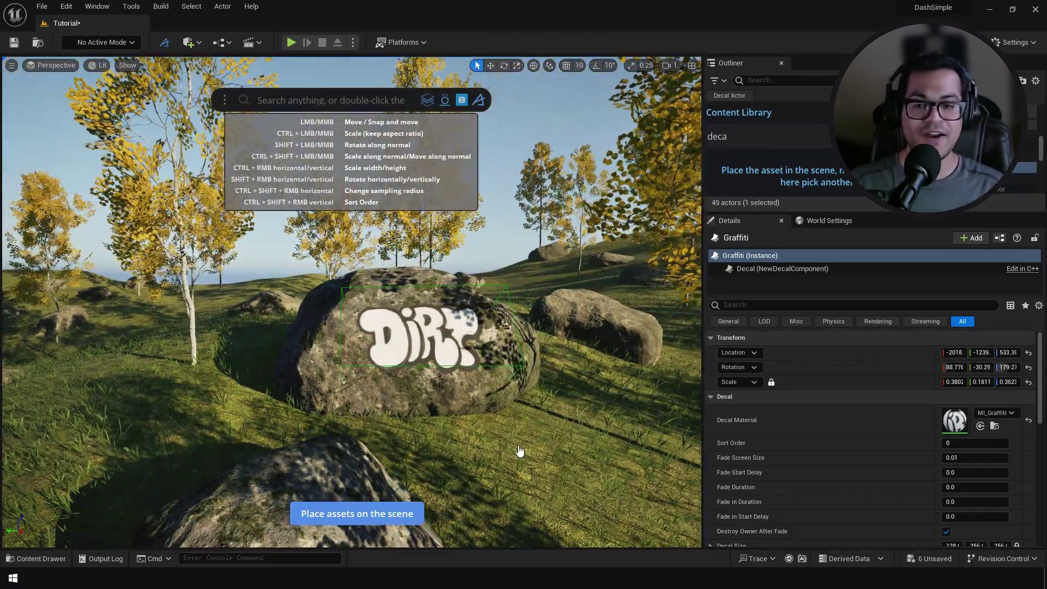
key("Escape")
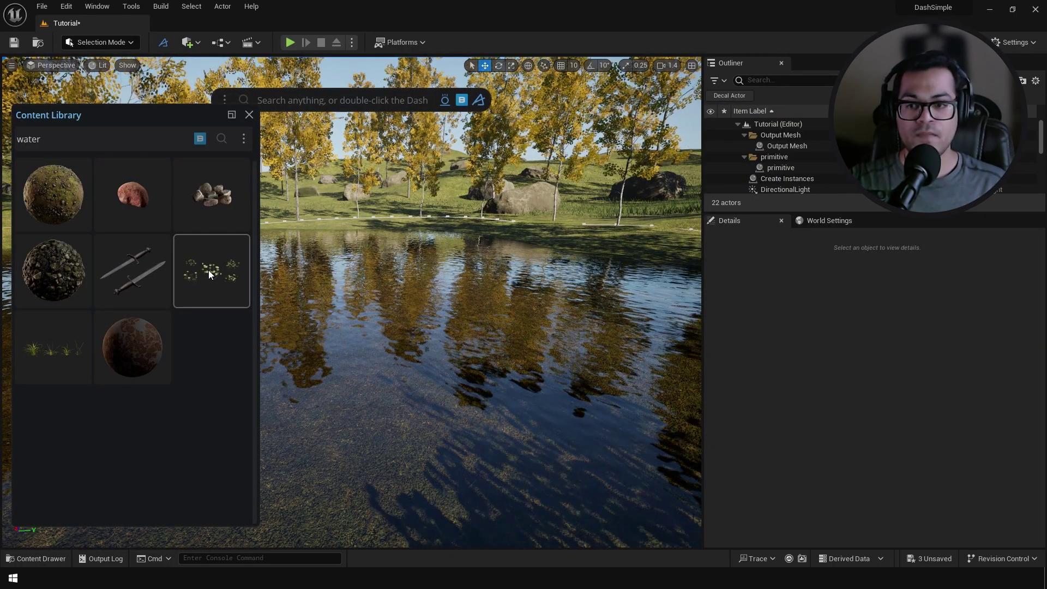
Scatter the Carolana Water Lily asset from the Content Library over the lake surface with Scatter Here.
left_click_drag(210, 273, 360, 279)
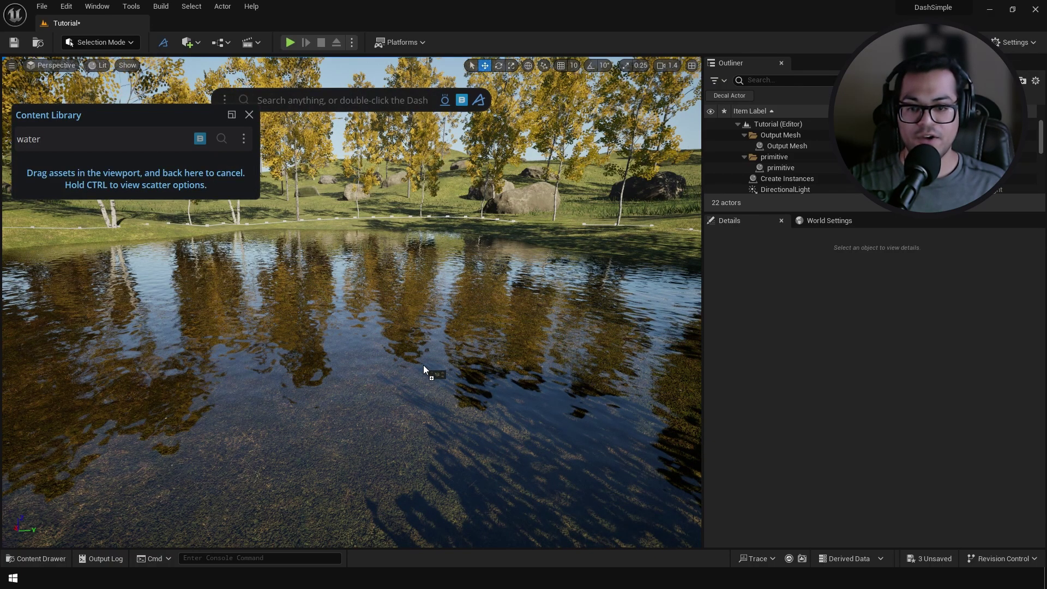
left_click_drag(423, 365, 423, 365)
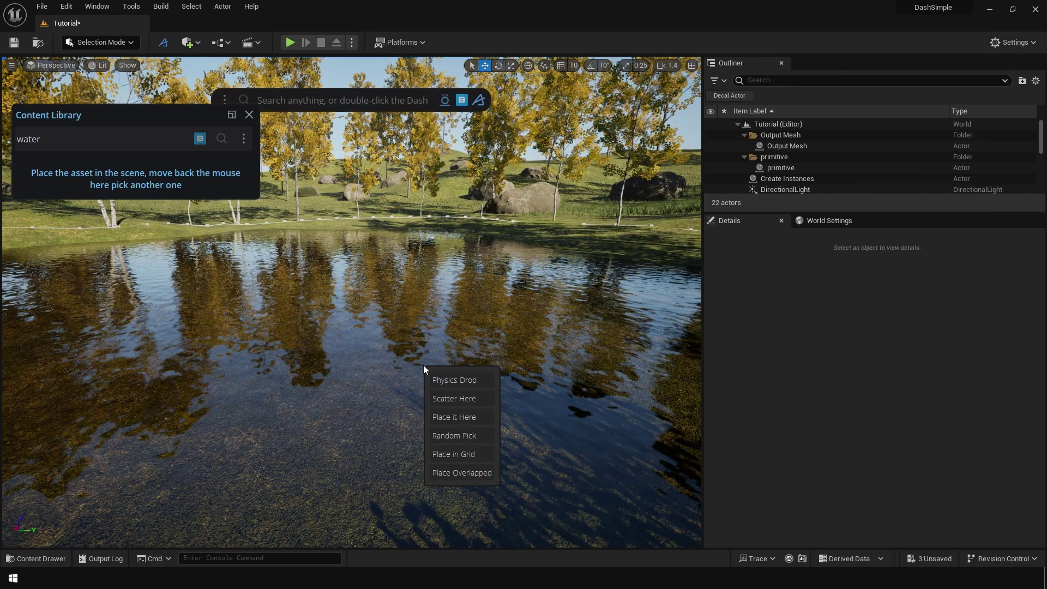
left_click(443, 401)
scroll(442, 400, "down", 3)
right_click_drag(442, 401, 425, 401)
scroll(443, 401, "down", 4)
Select the lake's water surface primitive and hide it to expose the lake bed.
right_click_drag(351, 302, 351, 303)
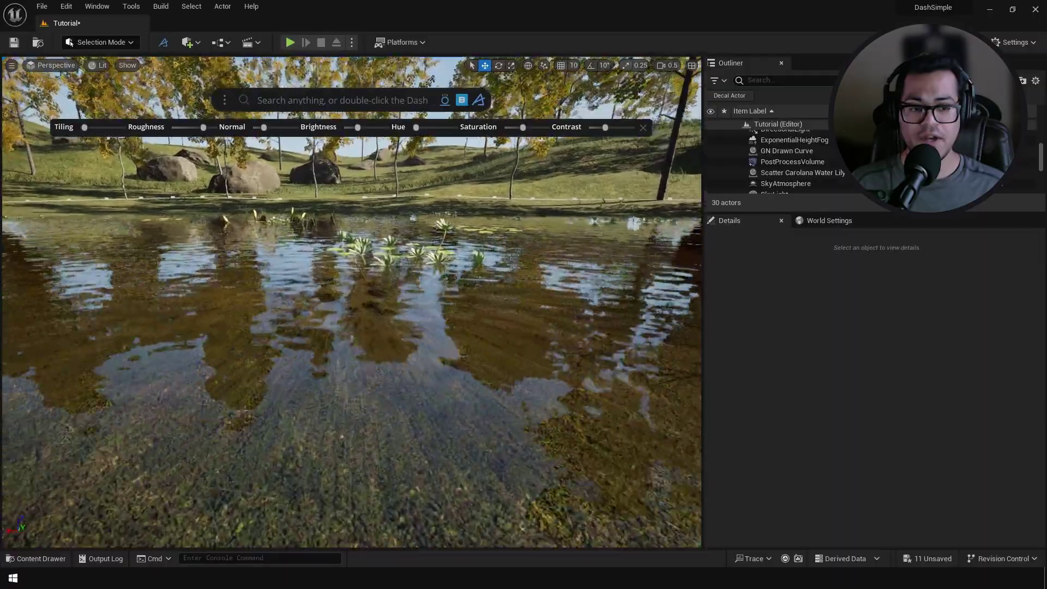
right_click_drag(352, 302, 330, 285)
left_click(330, 276)
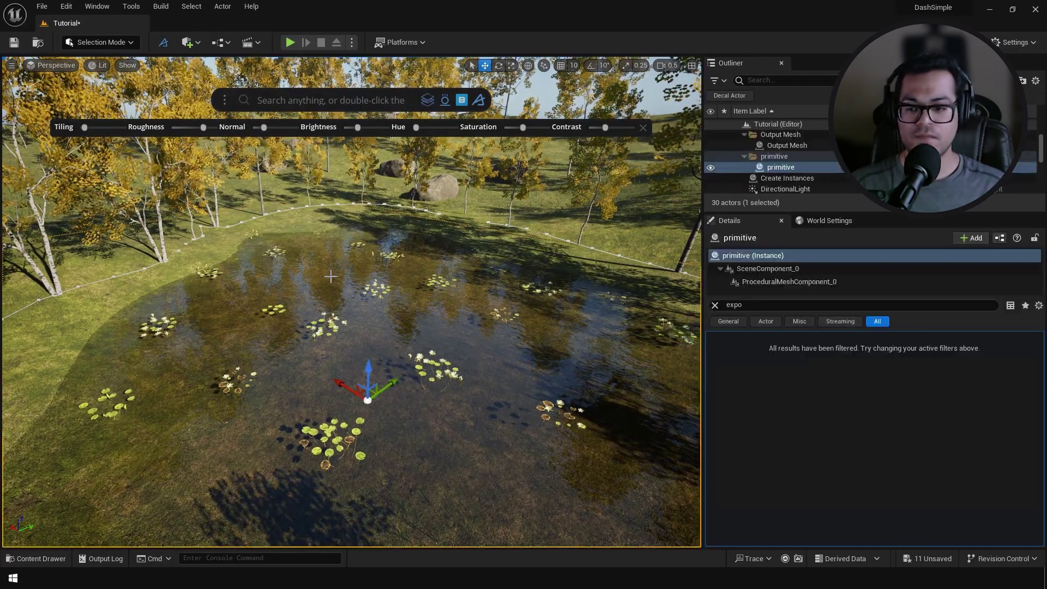
key("h")
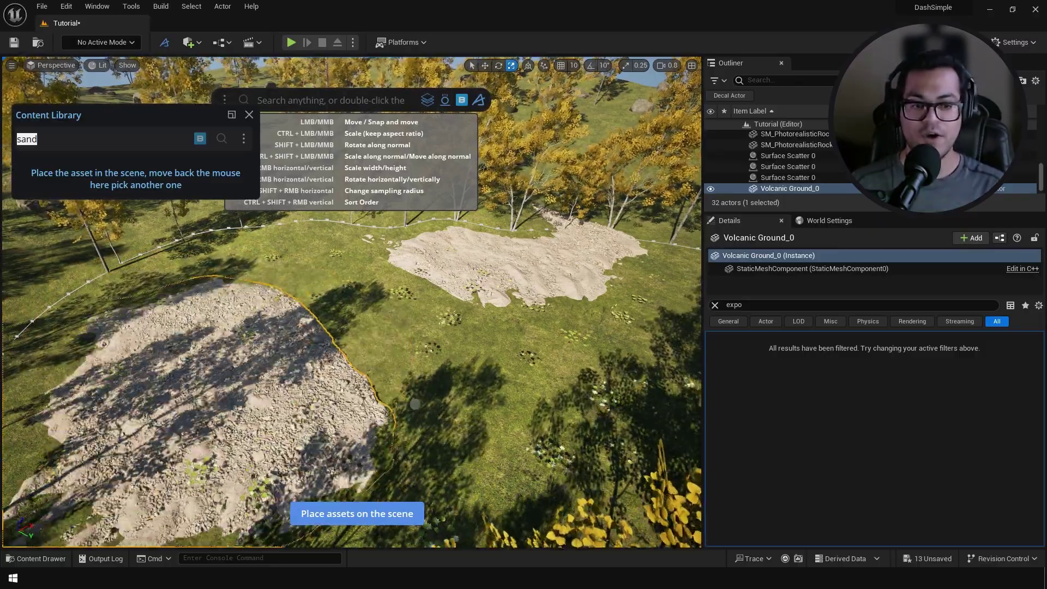
Rotate the Volcanic Ground patch on the lake bed and place another patch beside it.
left_click_drag(293, 360, 266, 404, "shift")
left_click_drag(475, 408, 424, 436)
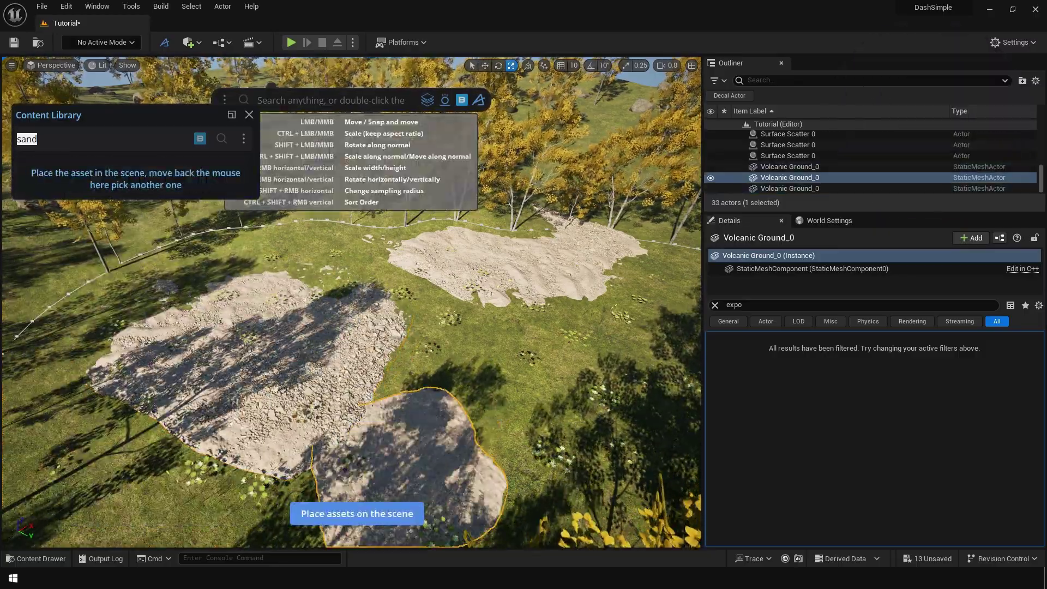
right_click_drag(425, 436, 300, 376)
key("ctrl+z")
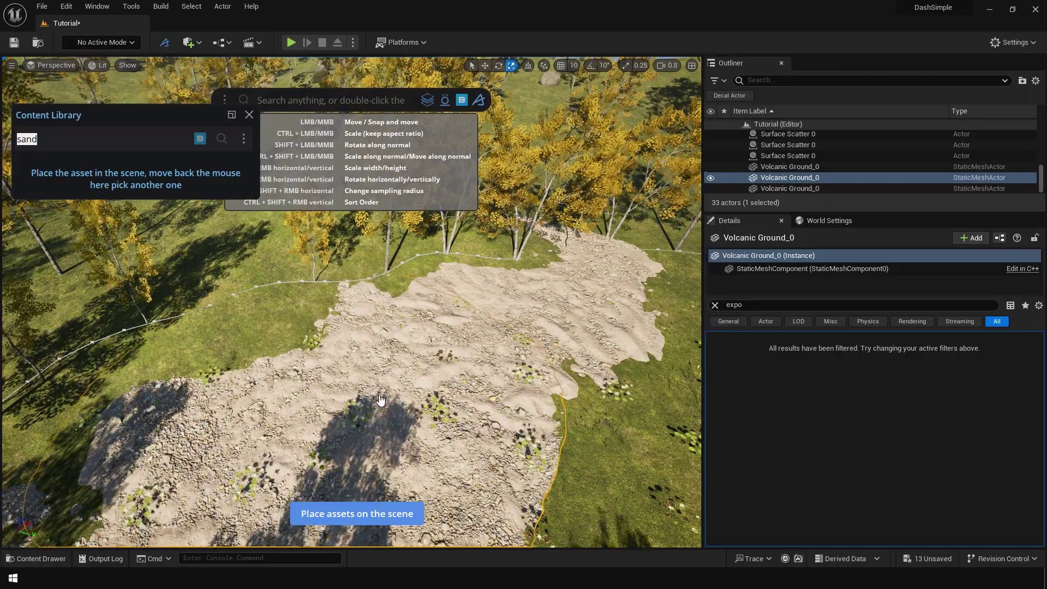
Place further Volcanic Ground patches on the bare part of the lake bed, scaling them up to cover the grass.
left_click(48, 417)
right_click_drag(617, 445, 432, 449)
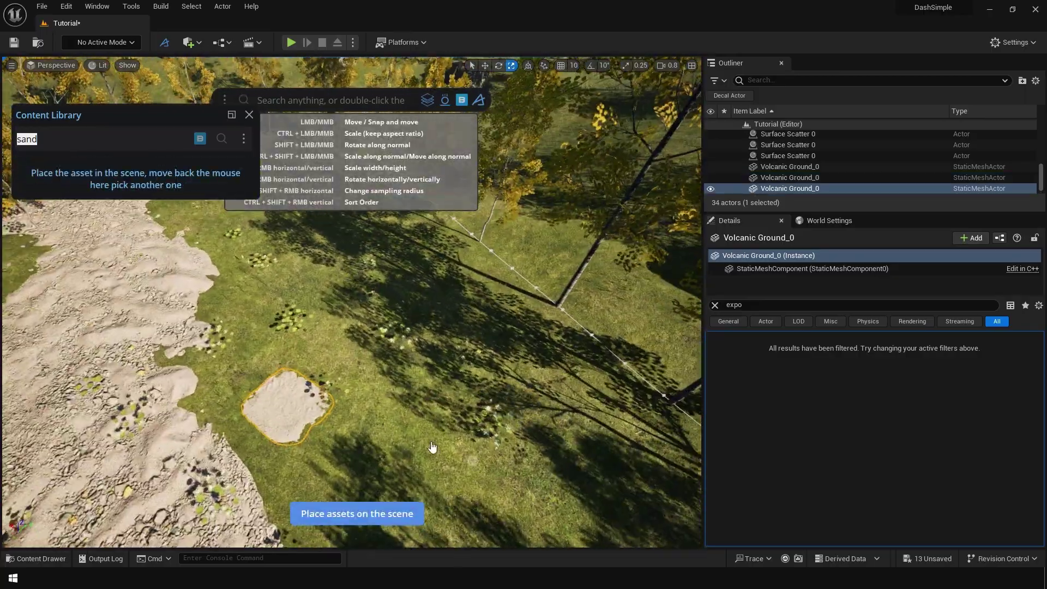
left_click_drag(432, 449, 610, 240, "ctrl")
mouse_move(51, 411)
left_click_drag(51, 412, 614, 349)
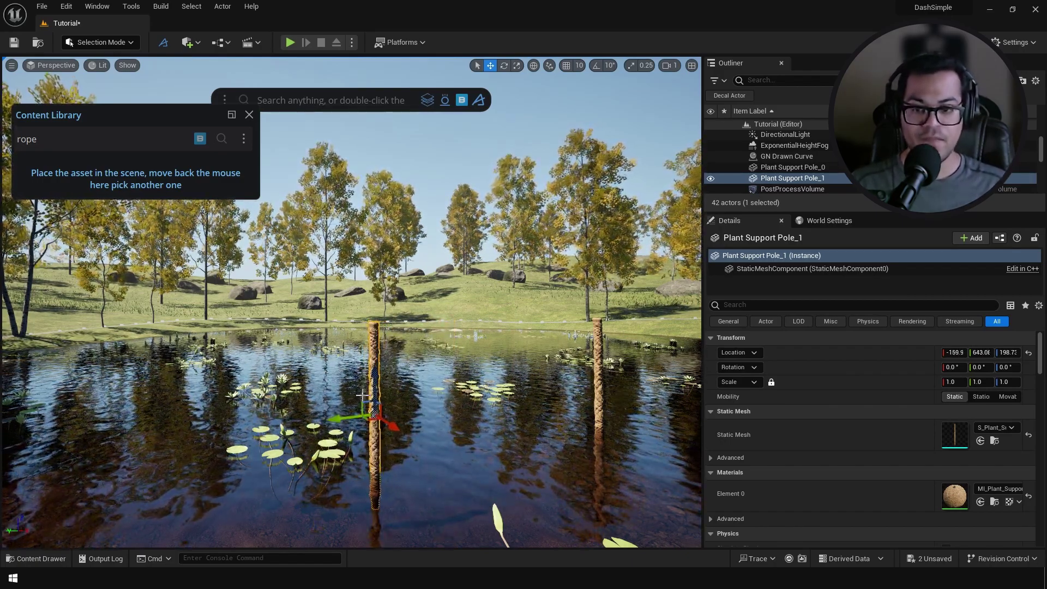
Close the Content Library, add a sphere shape near the wooden pole and scale it down to about 0.155.
left_click(249, 115)
left_click(187, 42)
mouse_move(236, 170)
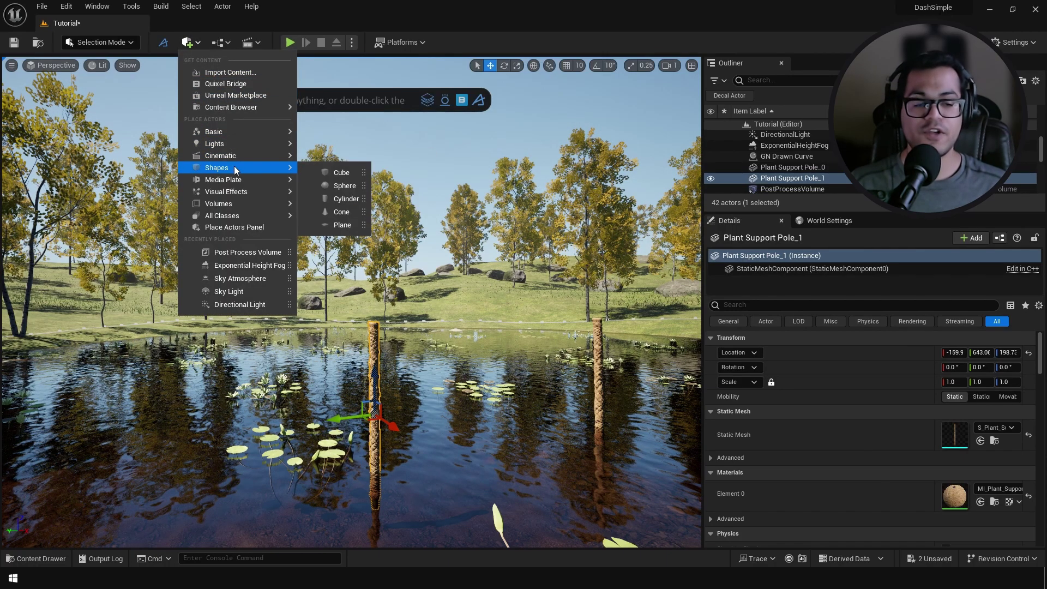
left_click(345, 185)
left_click_drag(360, 274, 327, 287)
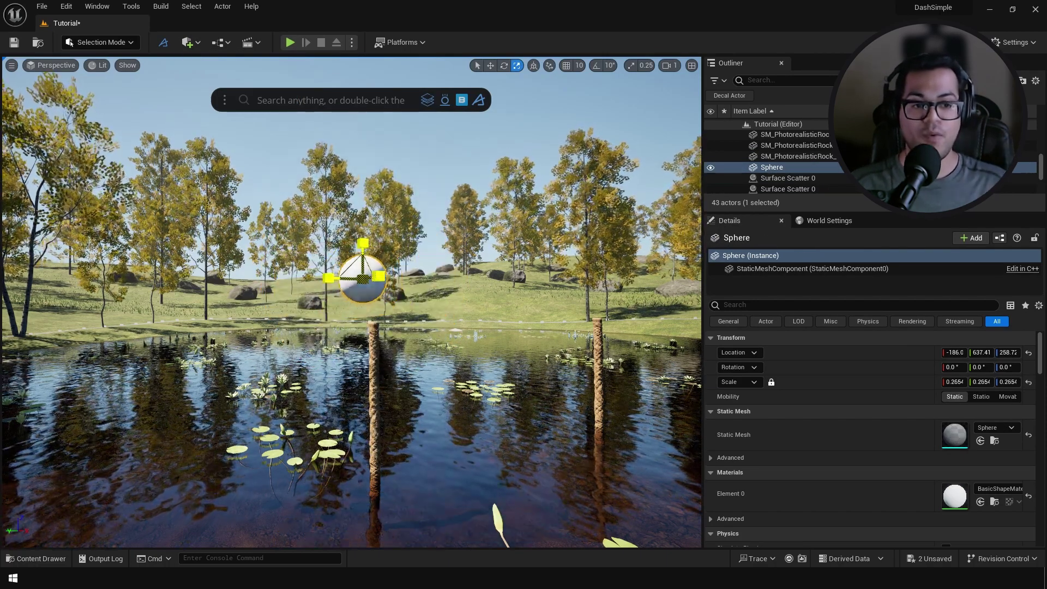
key("w")
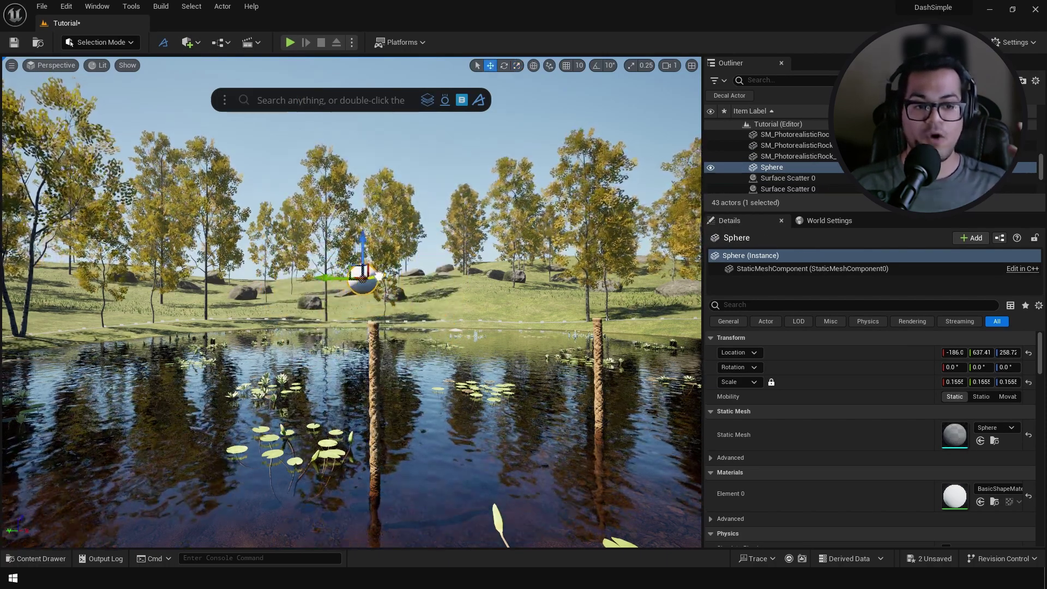
Duplicate the small sphere and position the copy above the second wooden pole.
right_click_drag(431, 312, 425, 461)
scroll(430, 312, "down", 4)
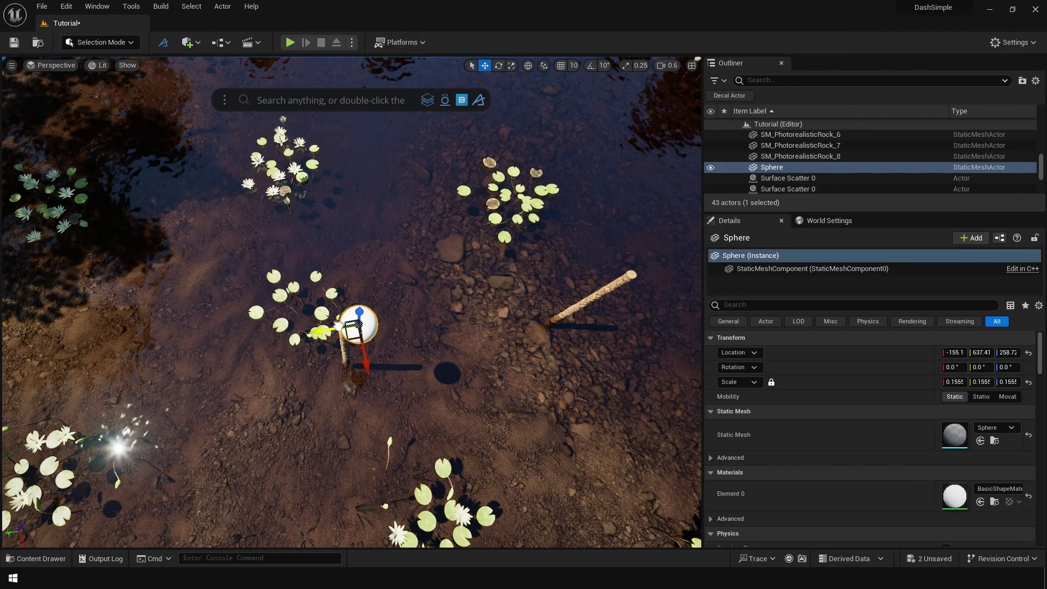
left_click_drag(305, 321, 616, 267, "alt")
right_click_drag(616, 267, 627, 147)
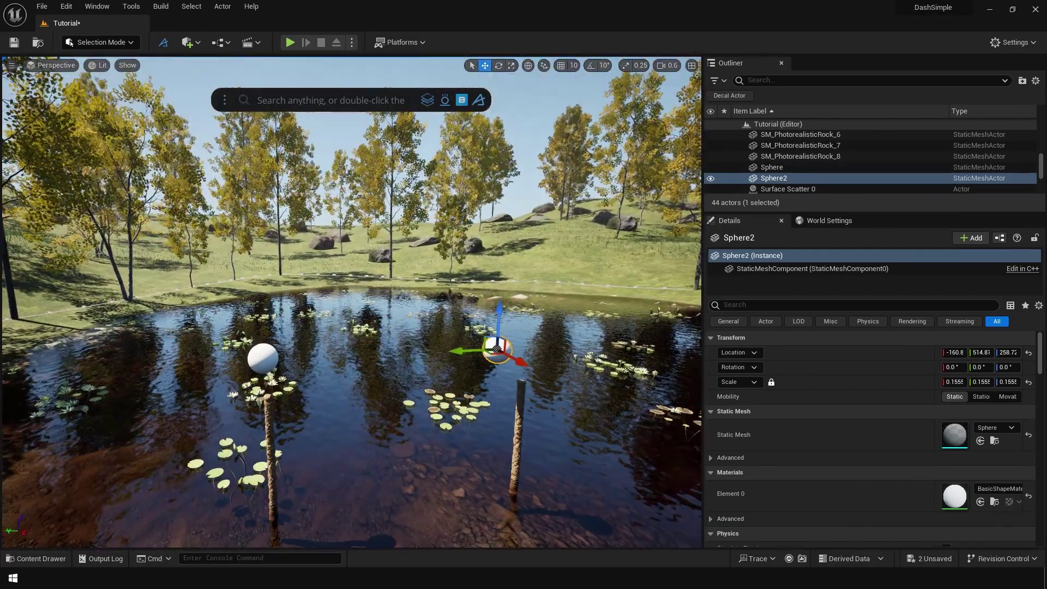
left_click_drag(457, 352, 490, 352)
Create a Cables Bundle in Dash with the two spheres as Mesh A and Mesh B.
left_click(341, 100)
type("cable")
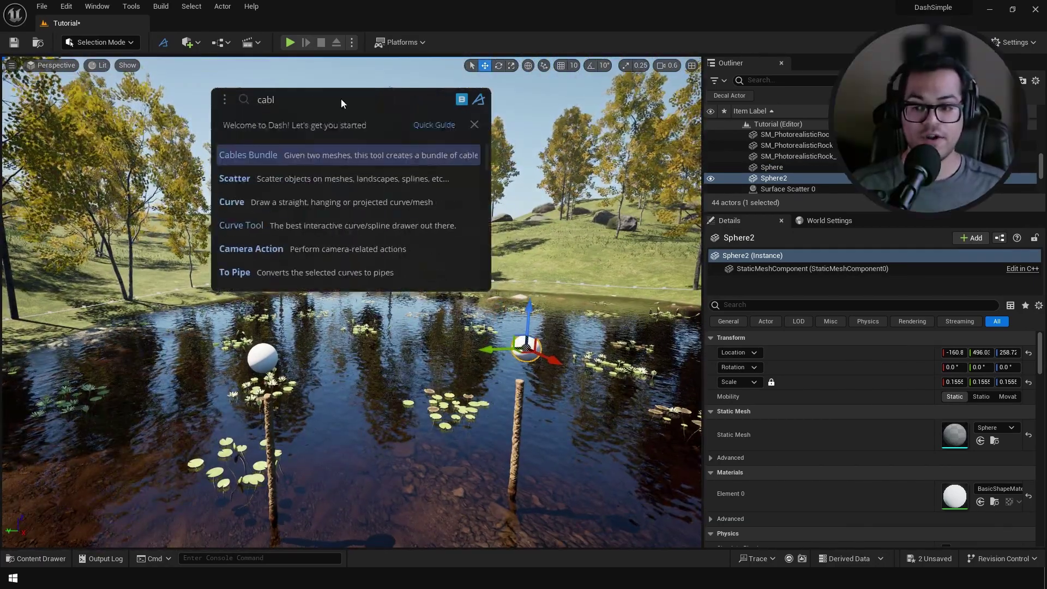
left_click(356, 156)
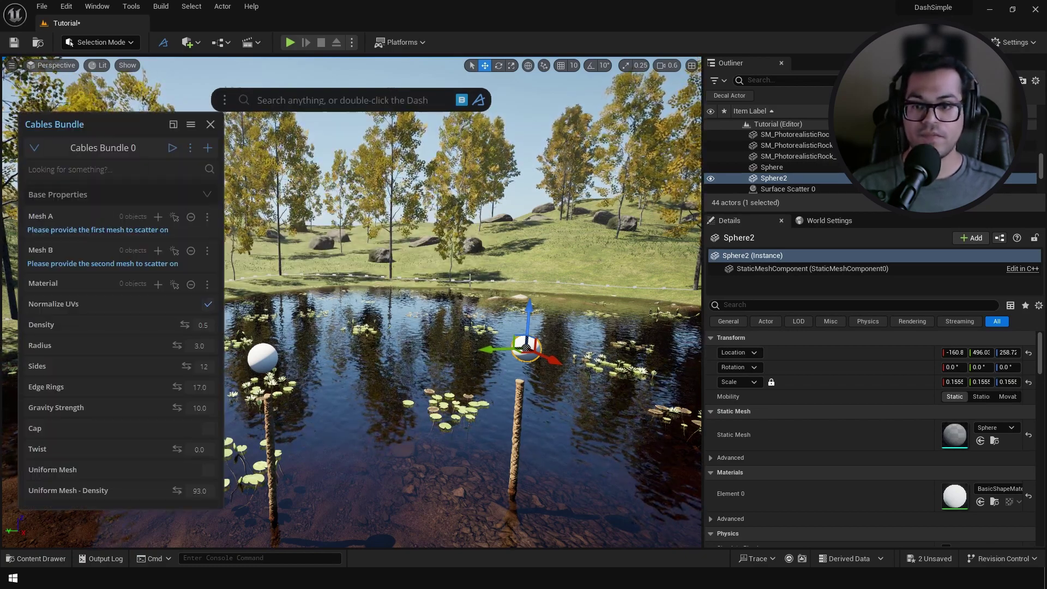
left_click(157, 217)
left_click(262, 358)
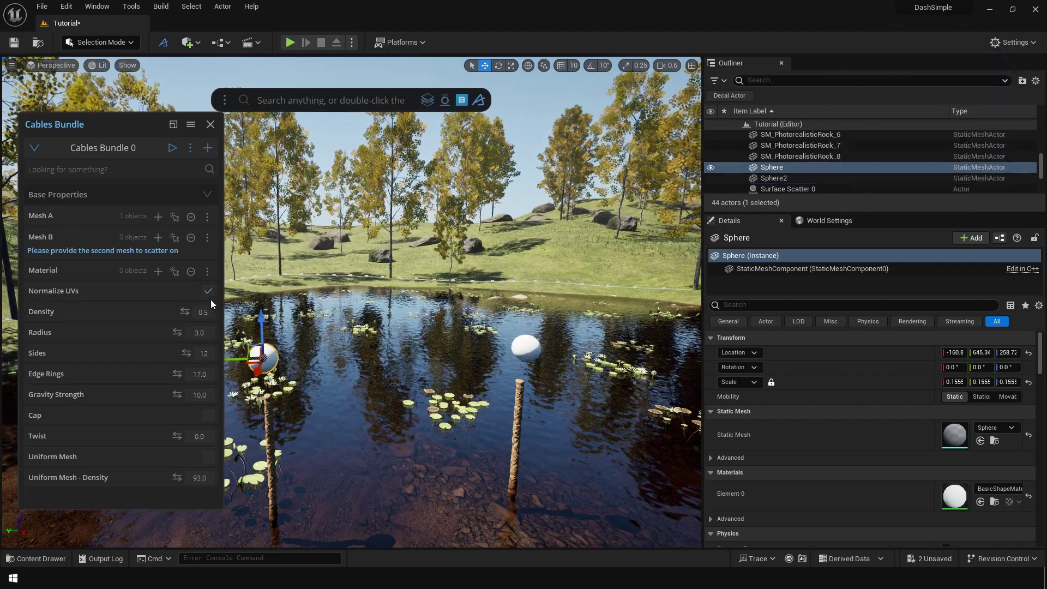
left_click(158, 237)
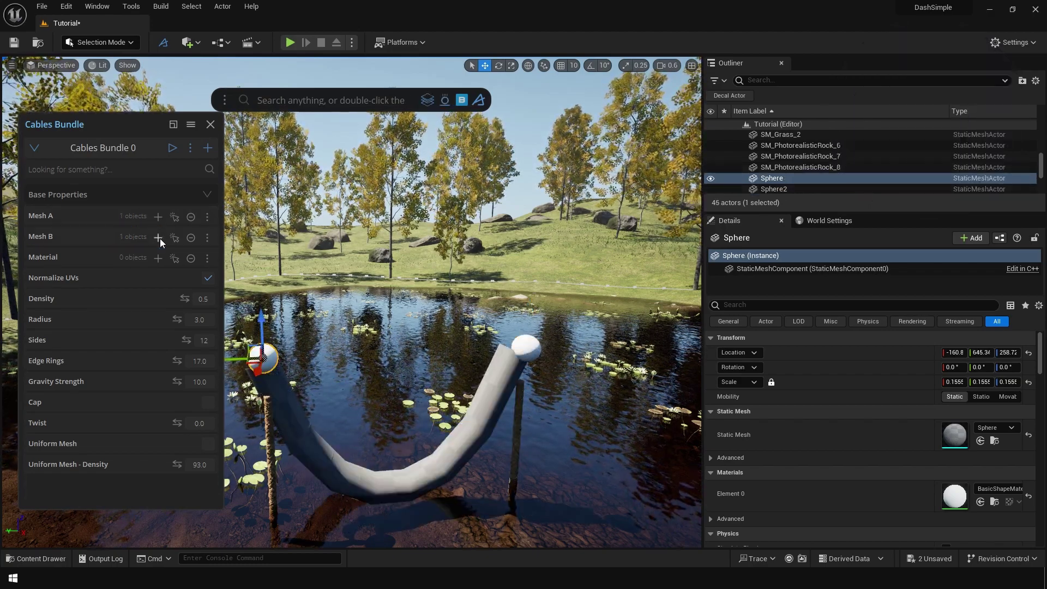
Set the cable bundle's Edge Rings to 5.0, Gravity Strength to 7.0 and Radius to 0.25.
left_click_drag(177, 360, 110, 362)
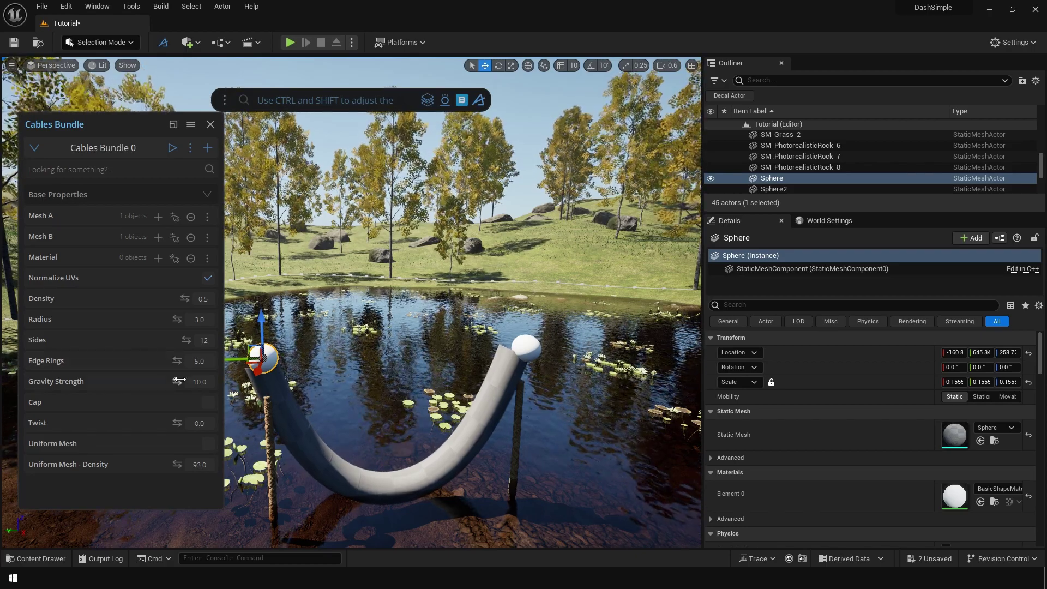
left_click_drag(178, 381, 162, 380)
left_click_drag(177, 319, 188, 320)
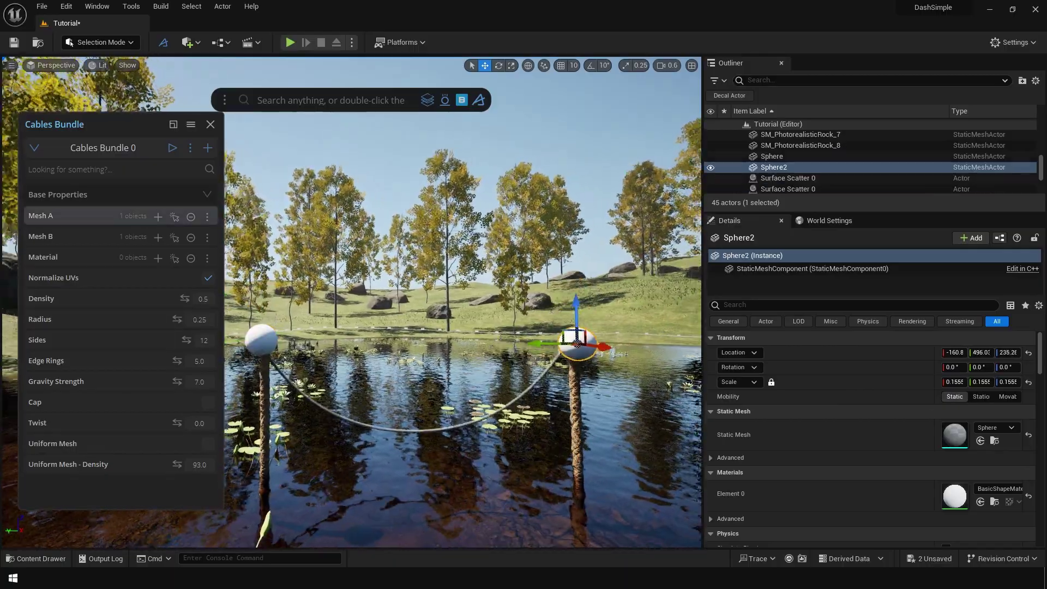
Shrink the sphere on the second pole to about 0.028 scale and select the sphere on the first pole.
key("f")
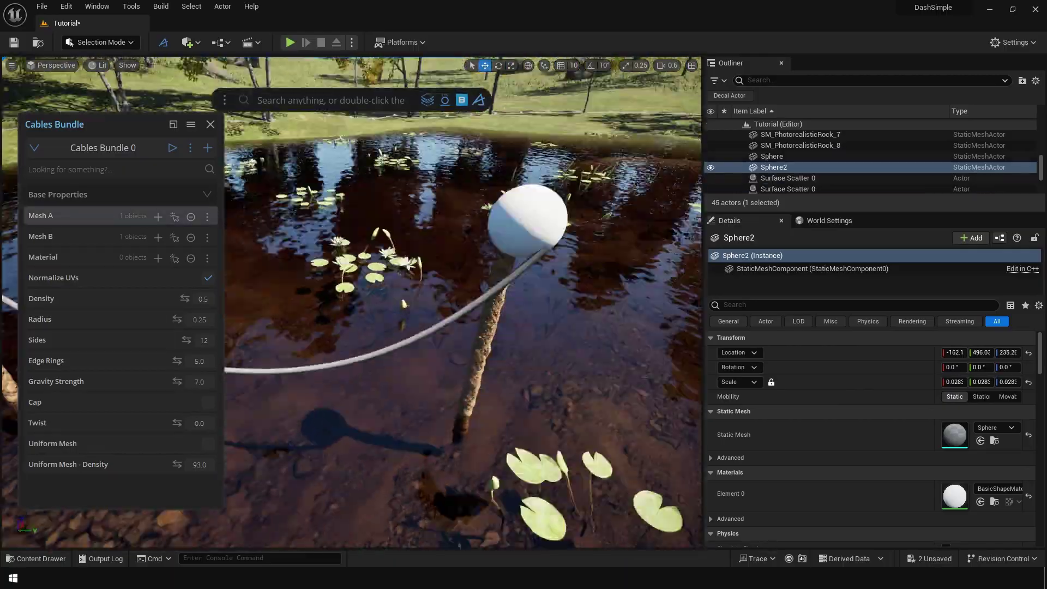
left_click(771, 156)
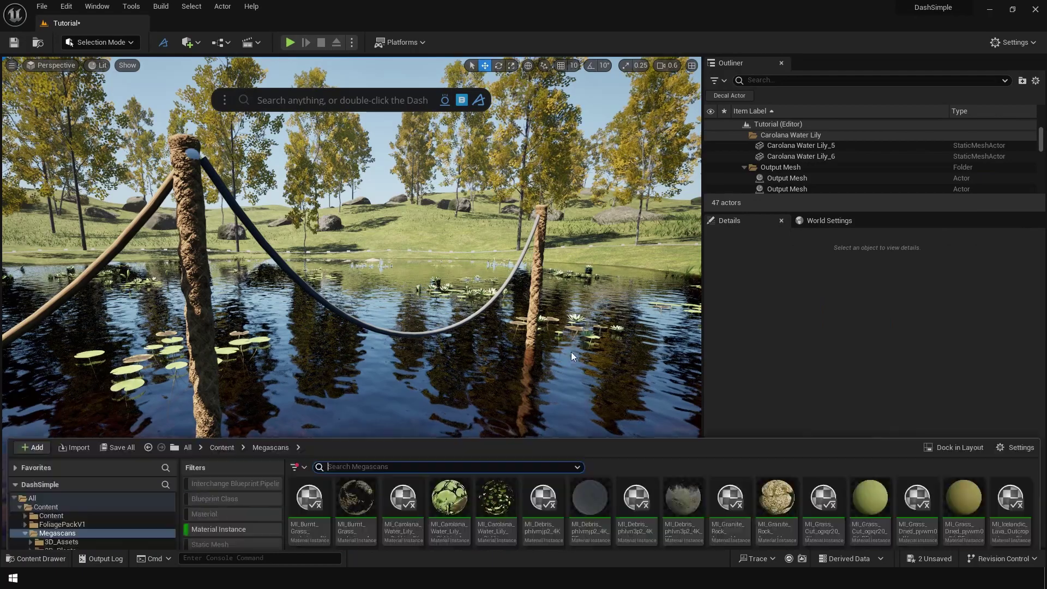
Apply the MI_Plant_Support_Pole material instance to the grey cable hanging between the poles.
left_click(589, 468)
left_click_drag(589, 468, 375, 326)
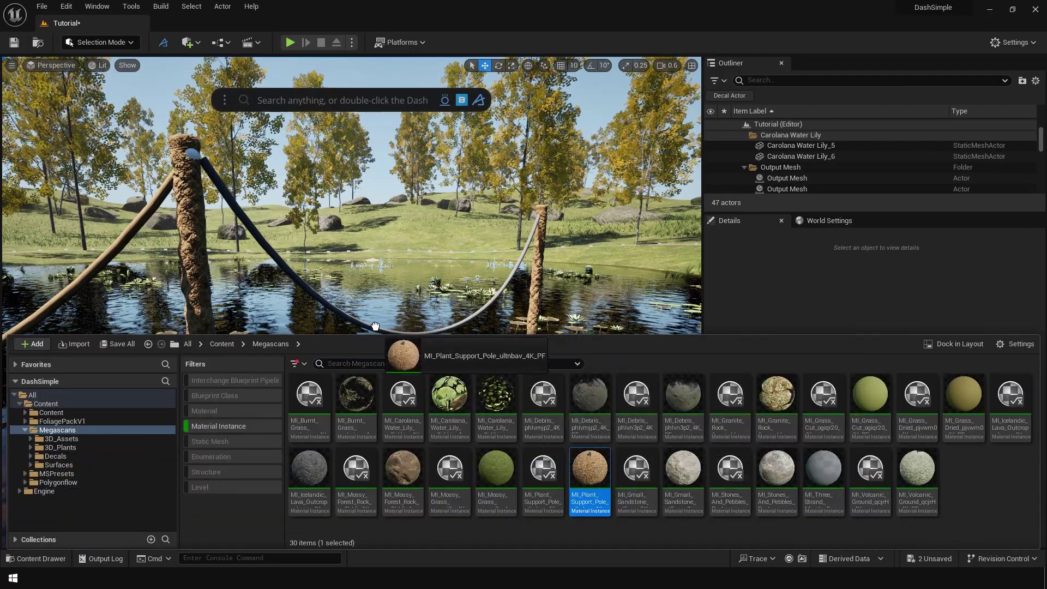
left_click_drag(287, 268, 289, 270)
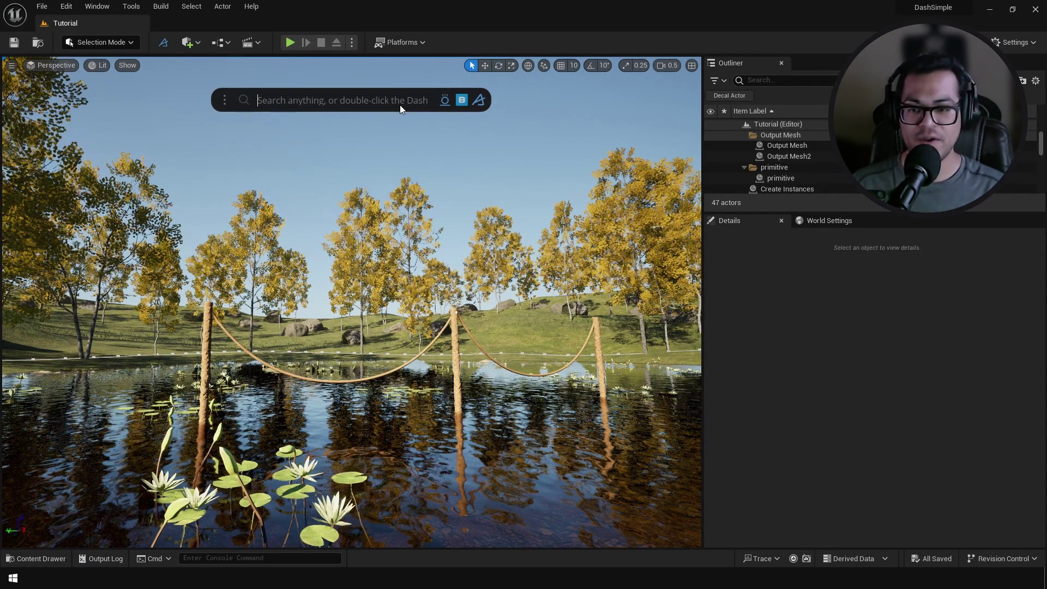
Cycle through Dash's color grading presets on the scene, including Gears of War and Bright Sunny Day.
type("cycle")
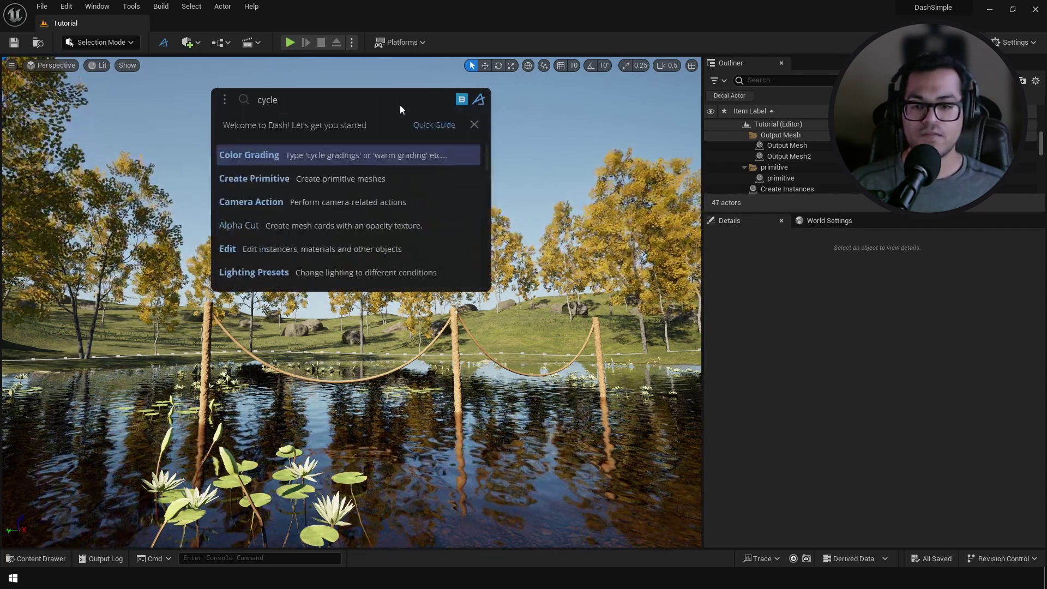
key("ctrl+g")
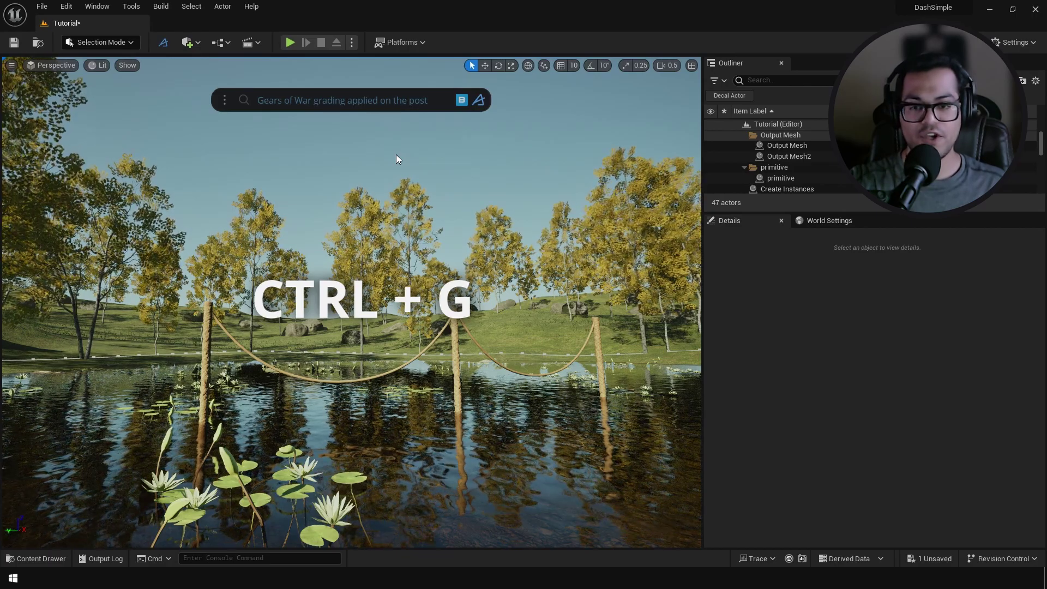
key("ctrl+g")
key("ctrl+g")
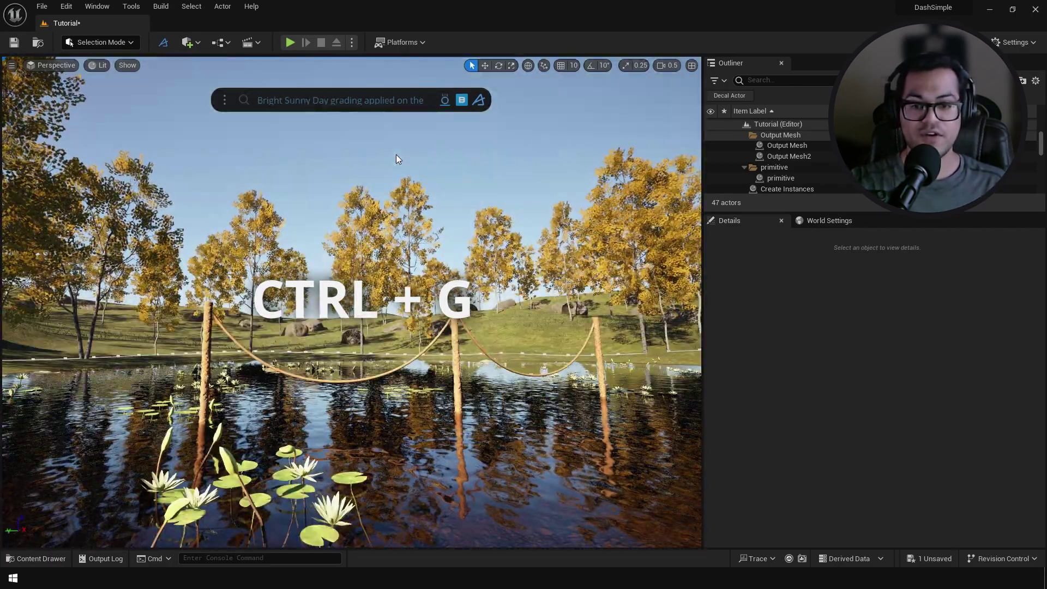
key("ctrl+g")
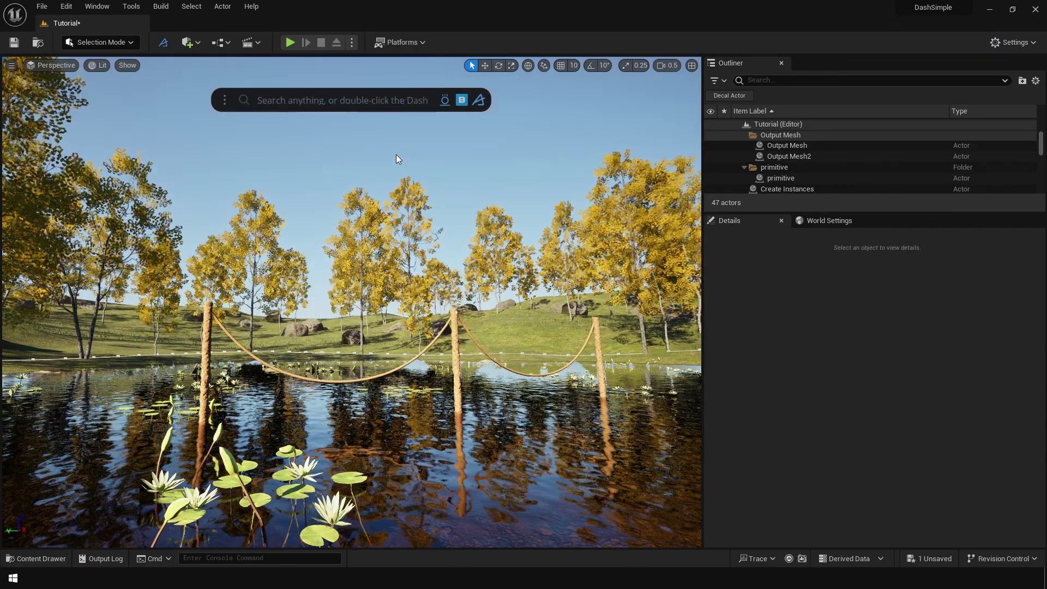
key("ctrl+g")
key("ctrl+g")
key("ctrl+g")
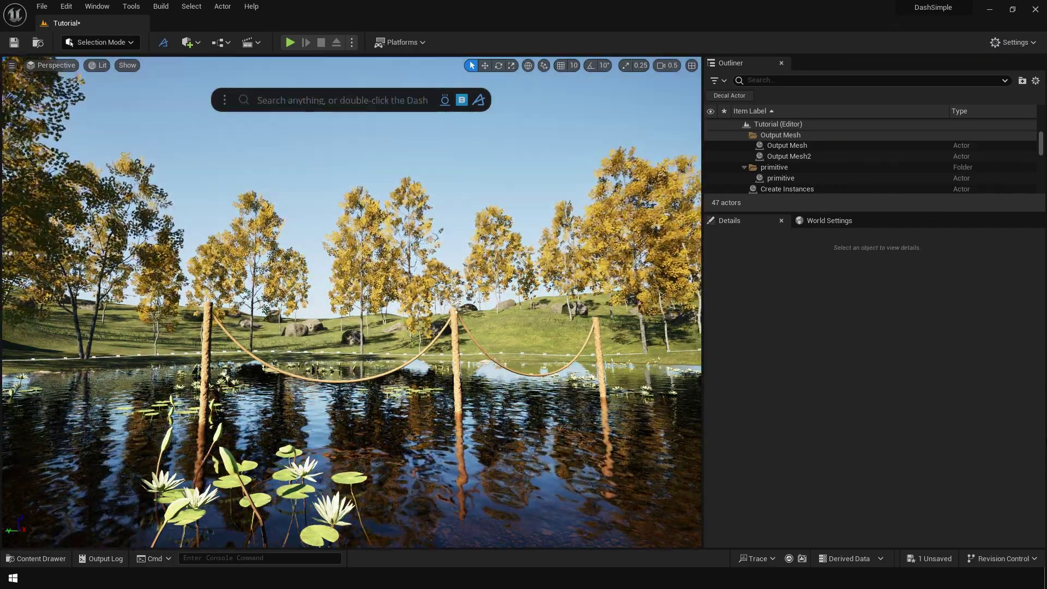
key("ctrl+g")
key("ctrl+g")
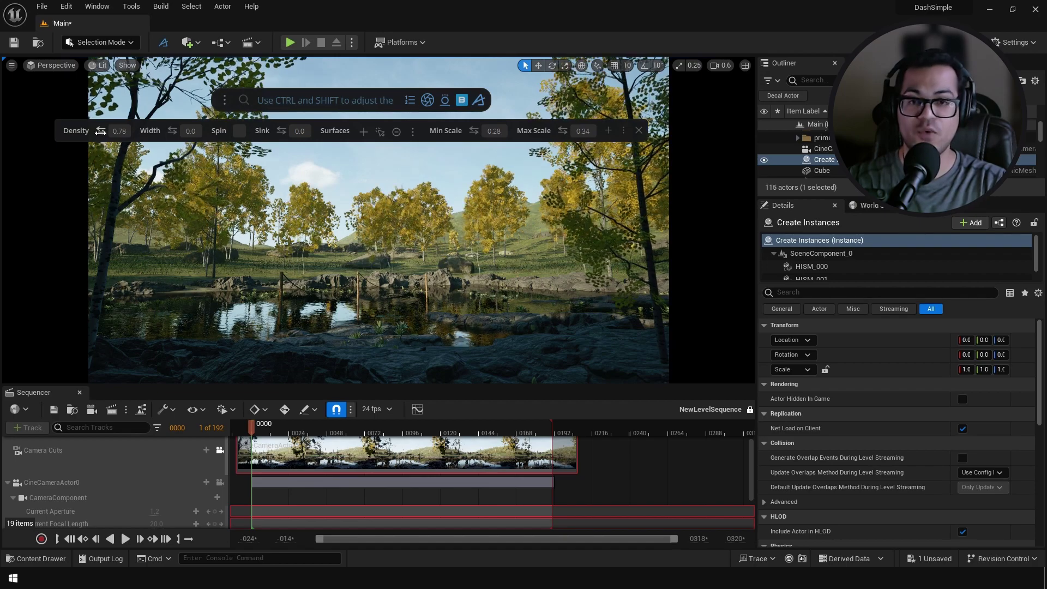
Set the density of the selected Create Instances scatter in the Main level to 0.77.
left_click_drag(93, 130, 94, 132)
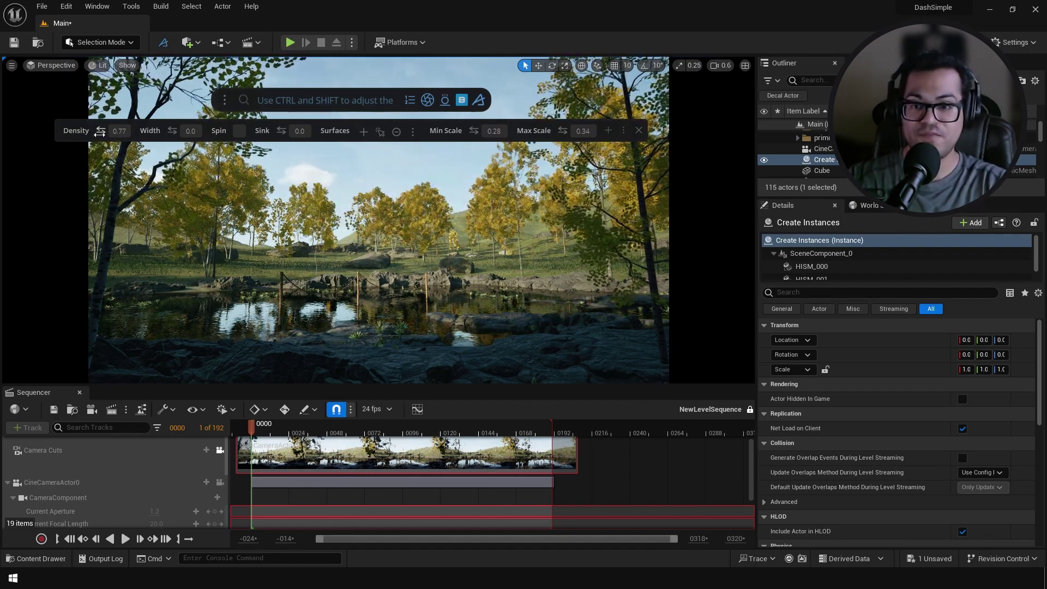